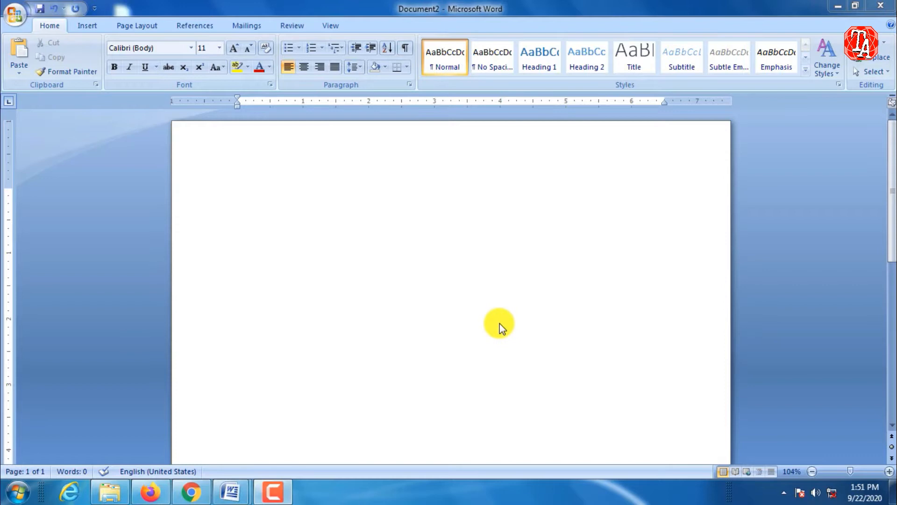
Draw a donut shape about 2.85 inches in diameter in the upper middle of the blank page.
{"action": "left_click", "coordinate": [82, 25]}
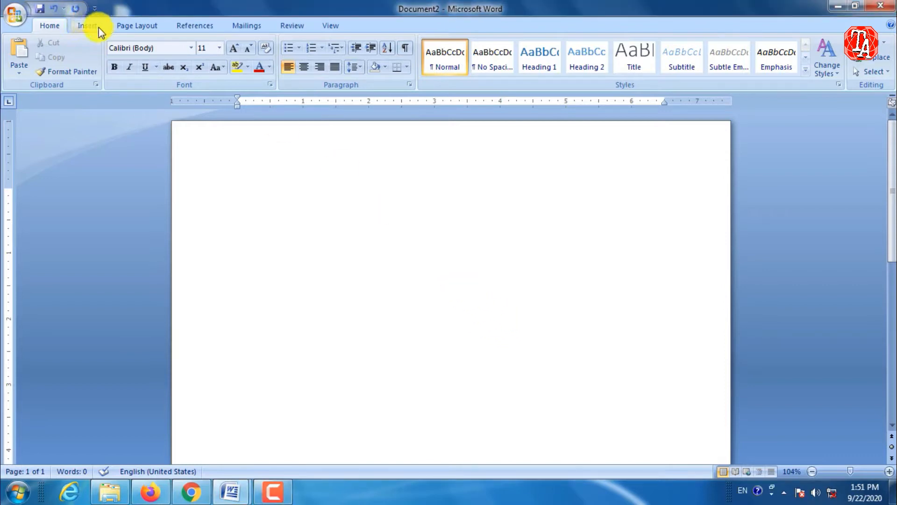
{"action": "left_click", "coordinate": [89, 26]}
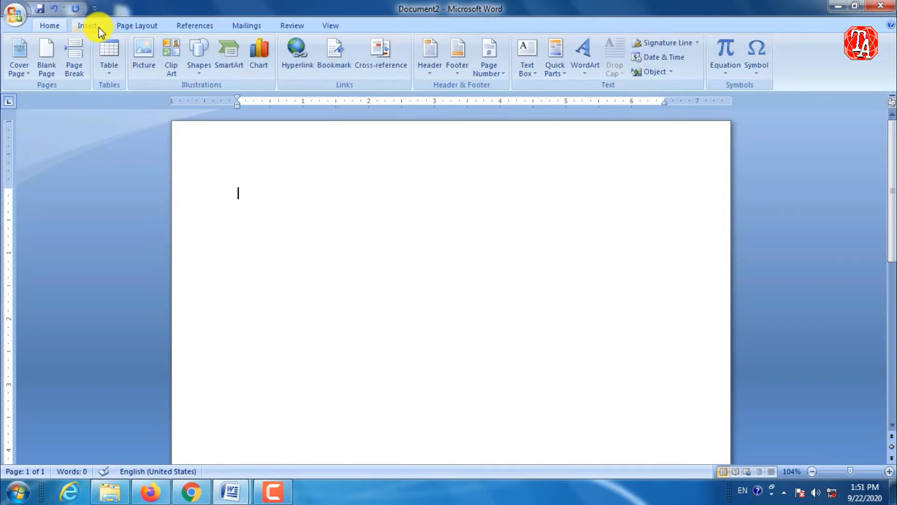
{"action": "left_click", "coordinate": [196, 75]}
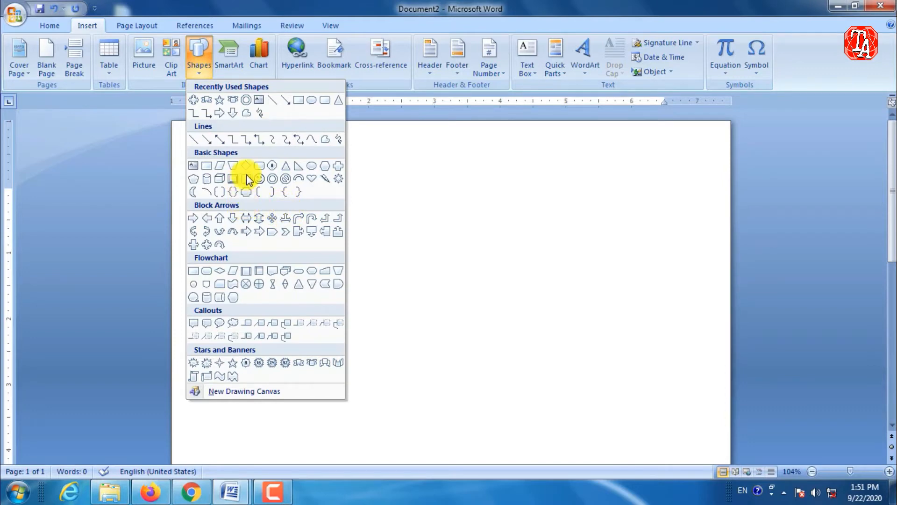
{"action": "left_click", "coordinate": [246, 103]}
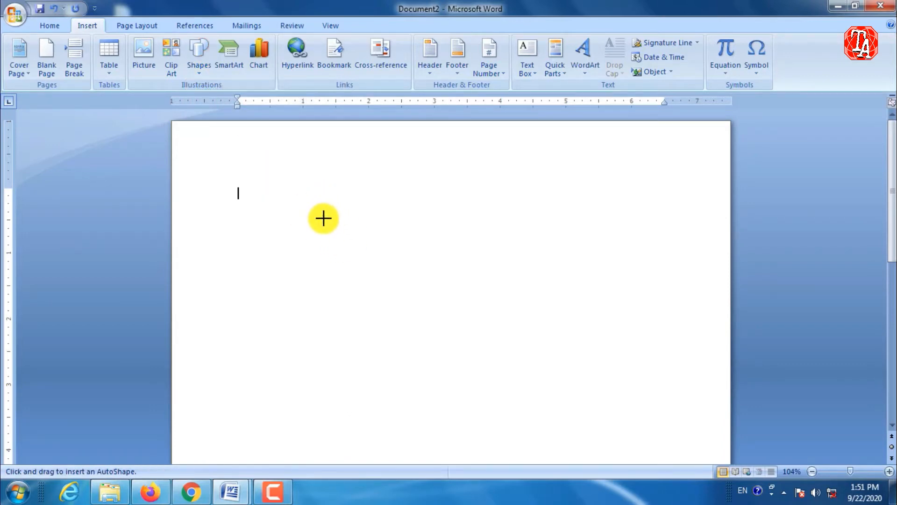
{"action": "scroll", "coordinate": [322, 219], "scroll_direction": "down", "scroll_amount": 1}
{"action": "mouse_move", "coordinate": [326, 183]}
{"action": "left_mouse_down"}
{"action": "mouse_move", "coordinate": [435, 297]}
{"action": "mouse_move", "coordinate": [512, 354]}
{"action": "left_mouse_up"}
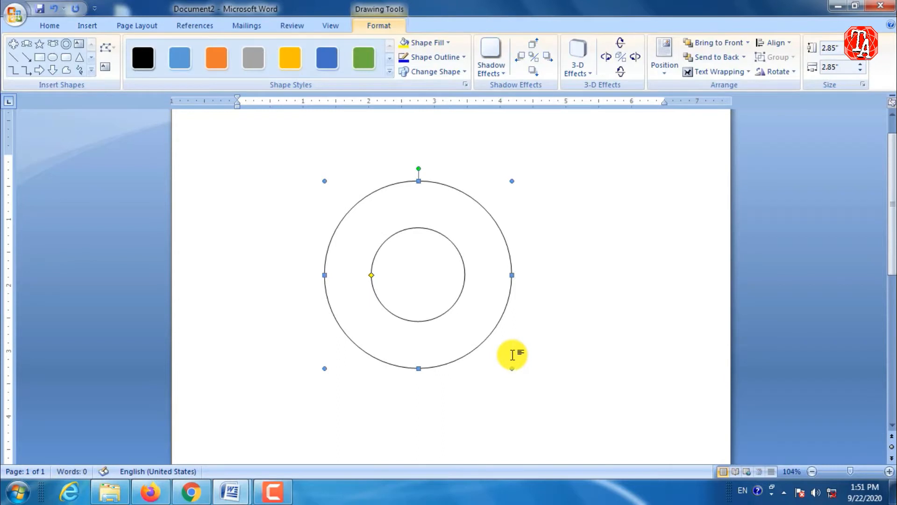
Enlarge the donut's inner circle to leave a narrower ring, and deselect the shape.
{"action": "scroll", "coordinate": [477, 304], "scroll_direction": "down", "scroll_amount": 1}
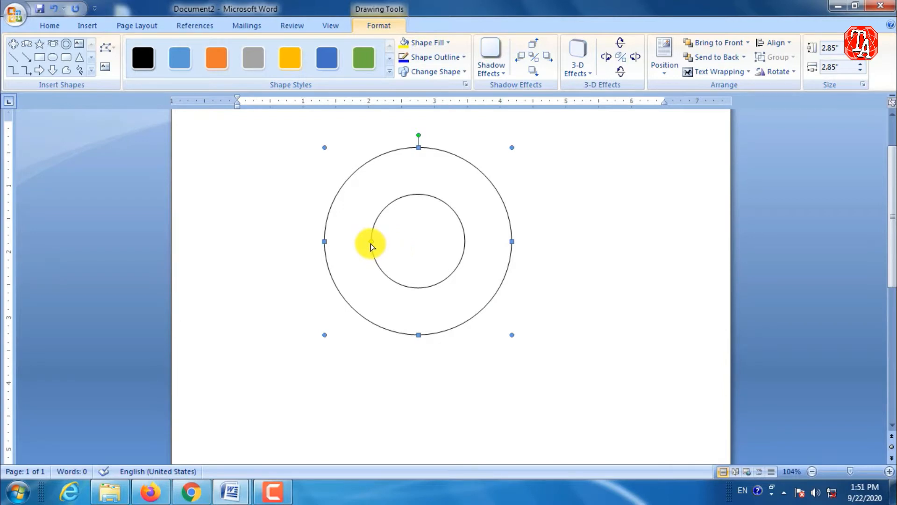
{"action": "left_click_drag", "start_coordinate": [371, 242], "coordinate": [348, 241]}
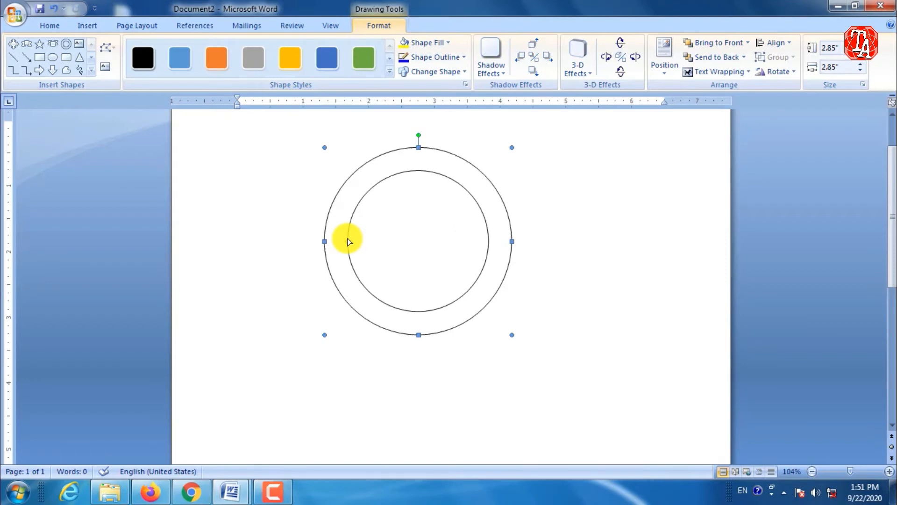
{"action": "left_click", "coordinate": [557, 272]}
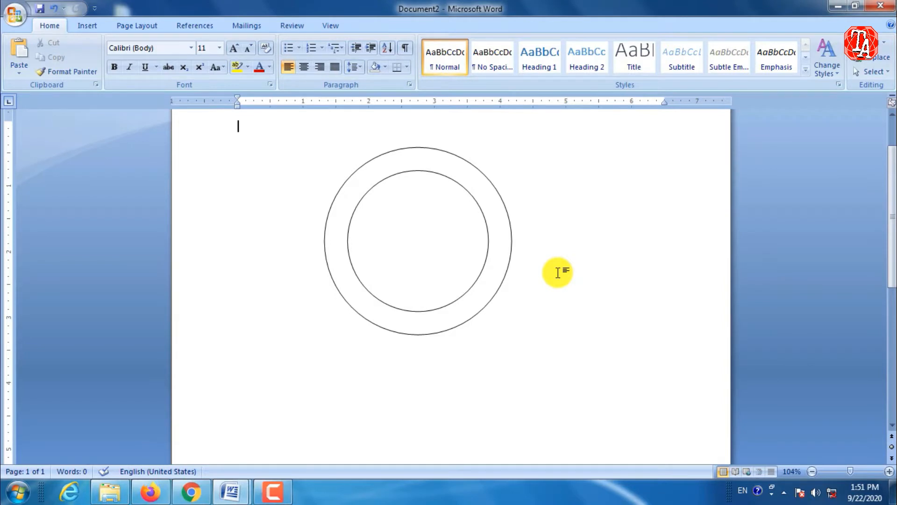
Apply the green Colored Outline shape style to the donut.
{"action": "left_click", "coordinate": [512, 234]}
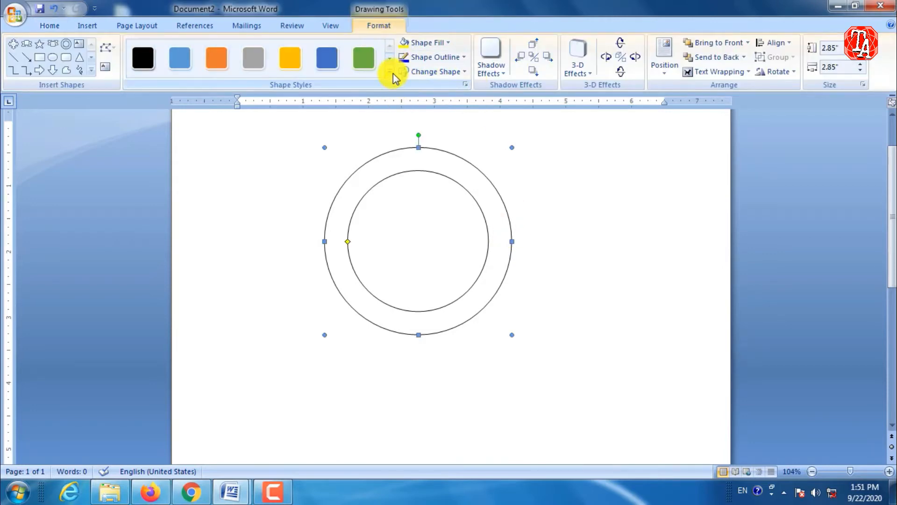
{"action": "left_click", "coordinate": [390, 70]}
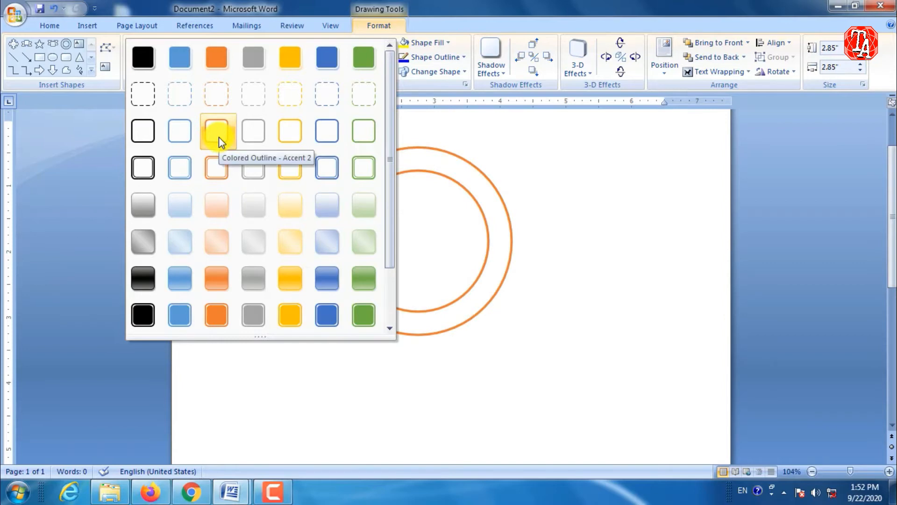
{"action": "left_click", "coordinate": [369, 135]}
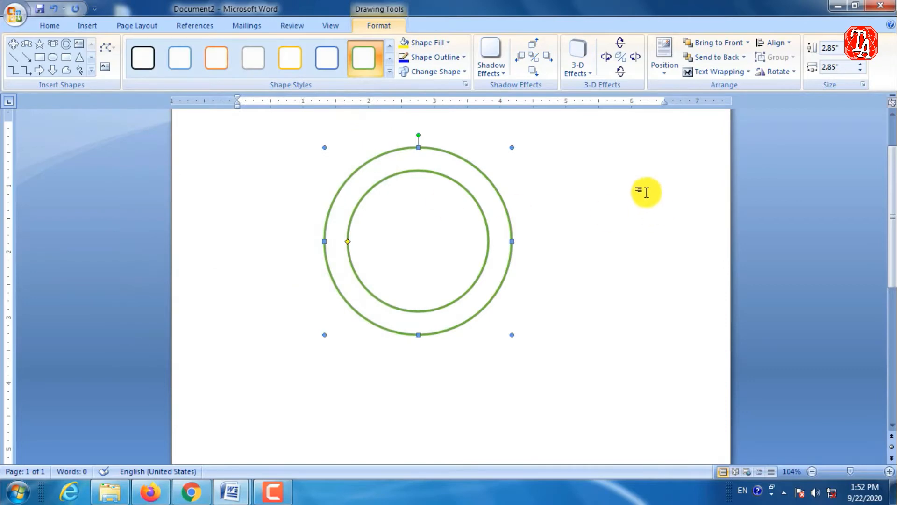
{"action": "left_click", "coordinate": [645, 190]}
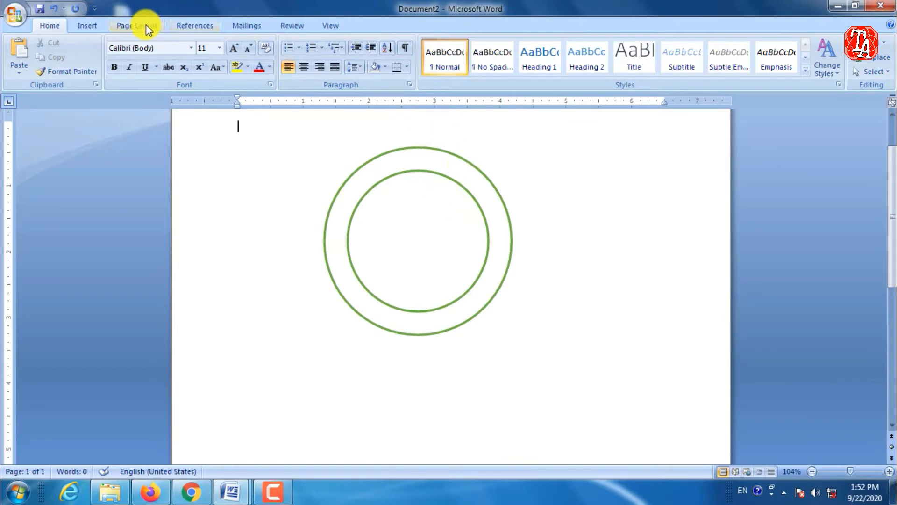
Insert WordArt reading "COMPUTER EXPERT" in the black upward-arched style at font size 32.
{"action": "left_click", "coordinate": [88, 26]}
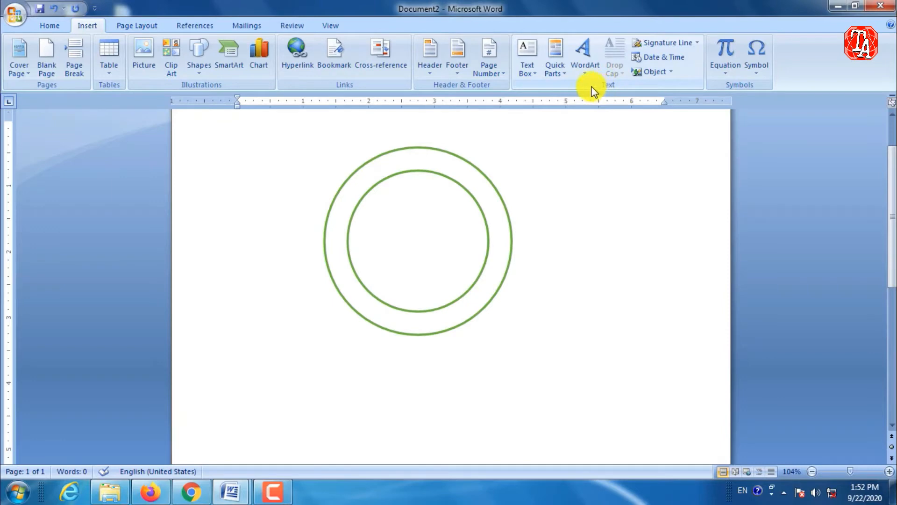
{"action": "left_click", "coordinate": [580, 65]}
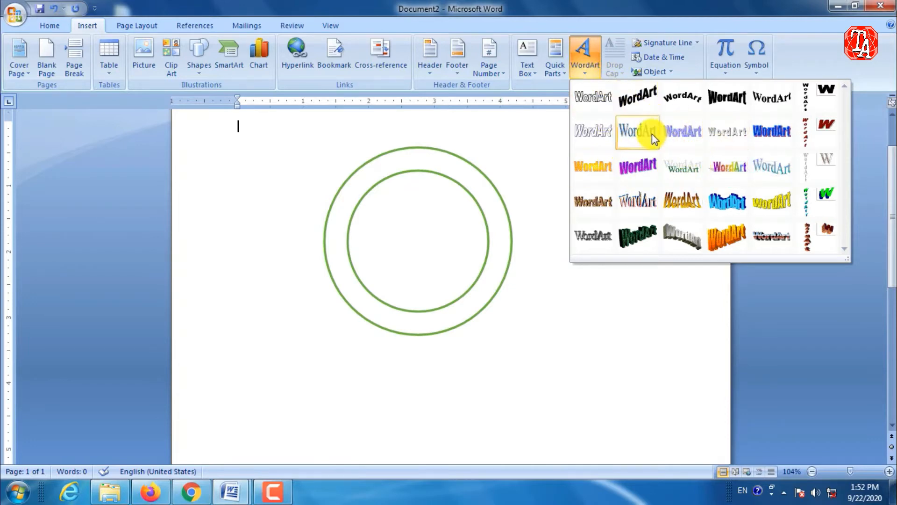
{"action": "left_click", "coordinate": [679, 102]}
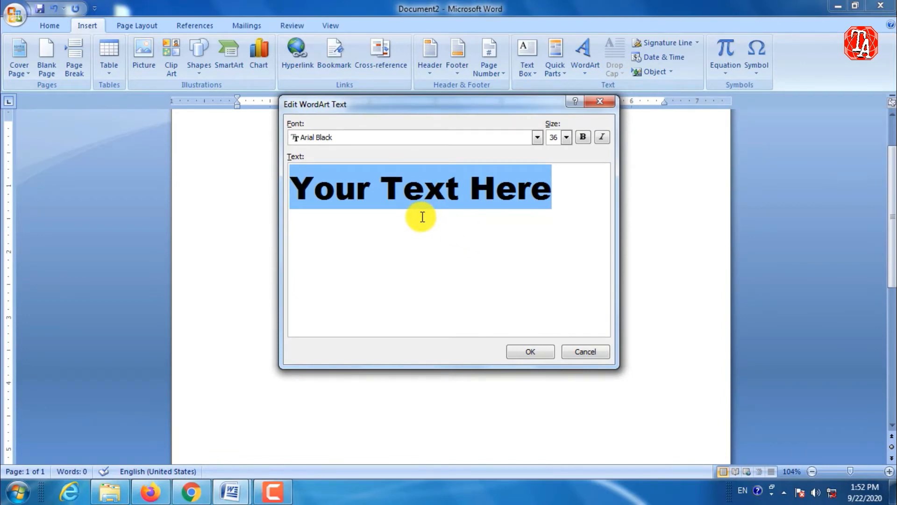
{"action": "type", "text": "COMP"}
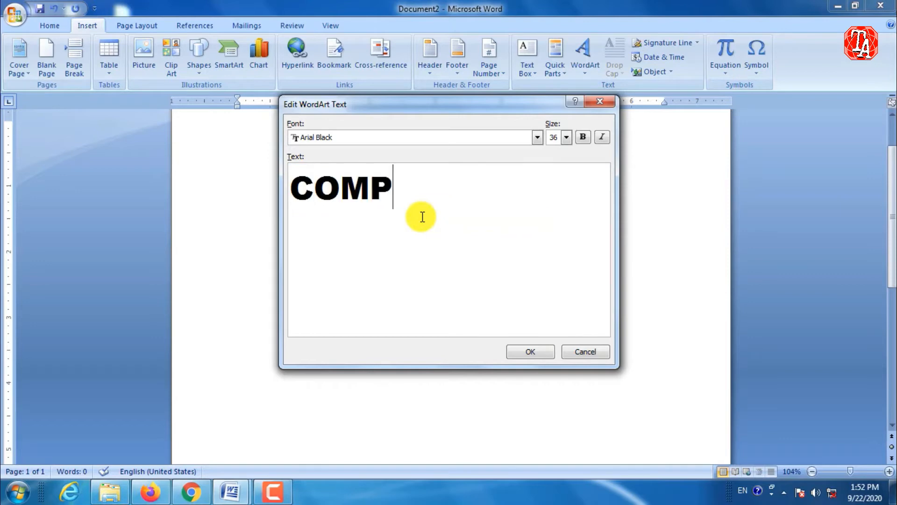
{"action": "type", "text": "UTER E"}
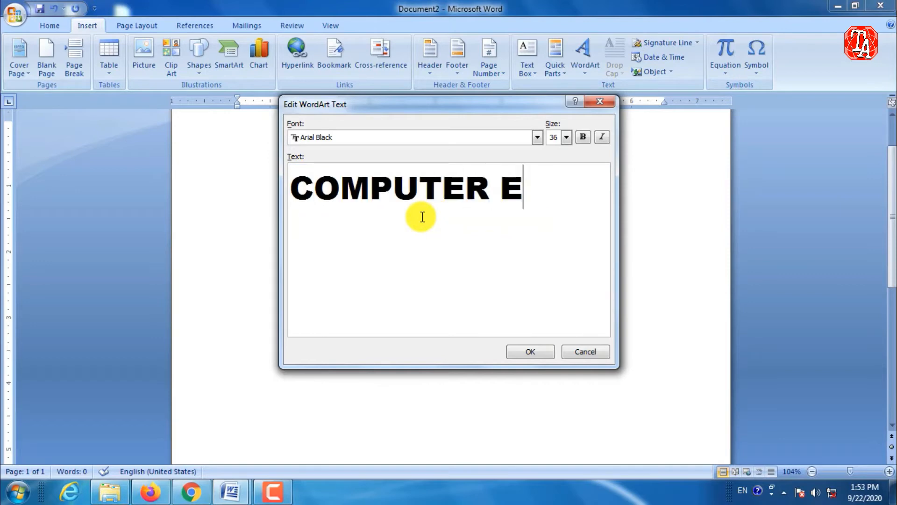
{"action": "type", "text": "XPERT"}
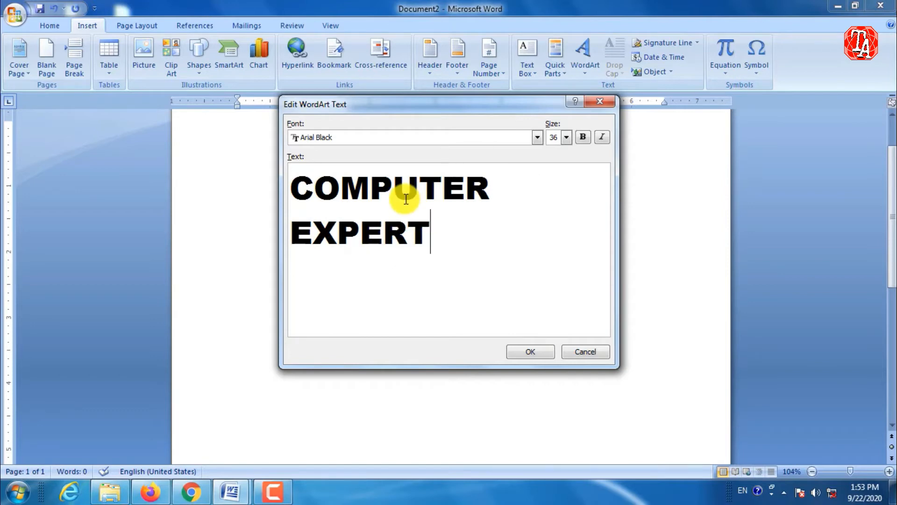
{"action": "left_click", "coordinate": [566, 138]}
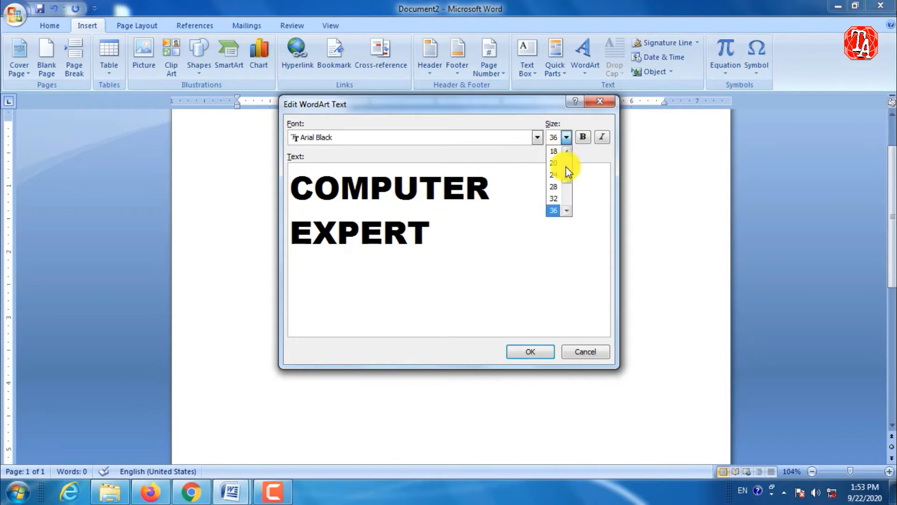
{"action": "left_click", "coordinate": [556, 199]}
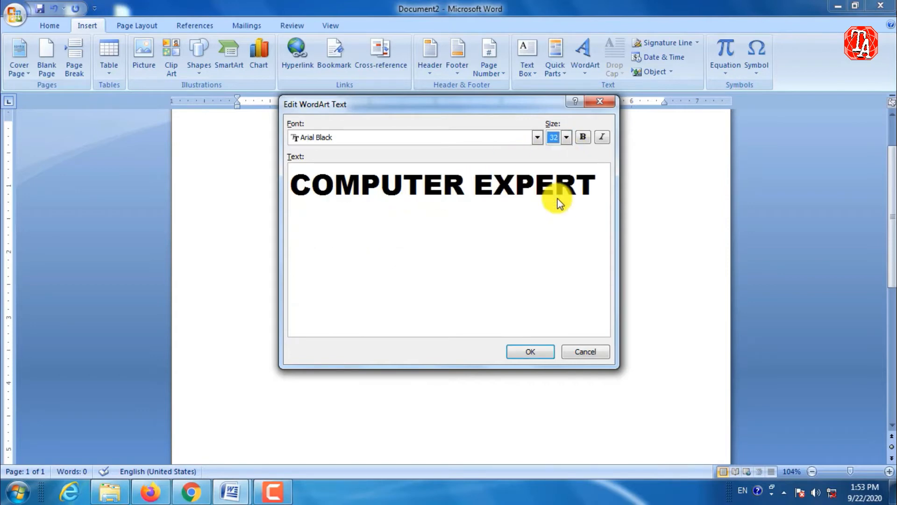
{"action": "left_click", "coordinate": [542, 351]}
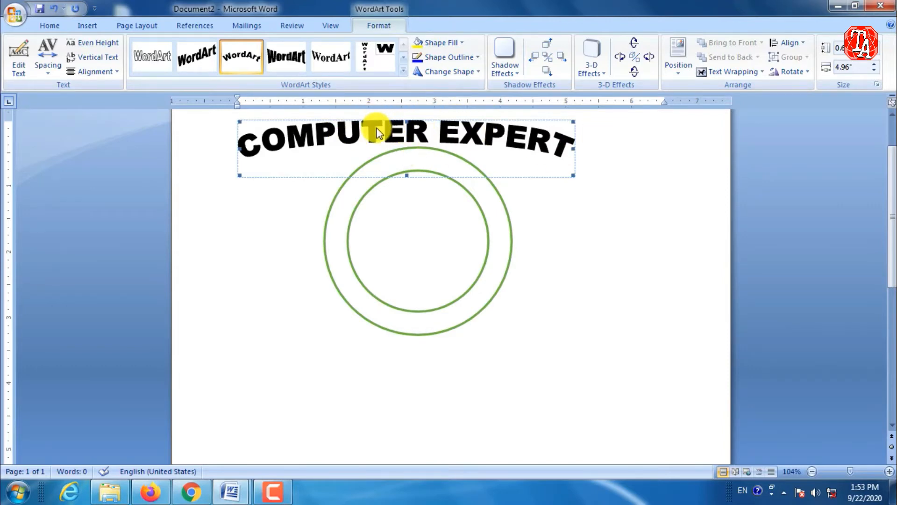
Set the WordArt's text wrapping to In Front of Text and move it over the upper part of the donut.
{"action": "left_click", "coordinate": [734, 71]}
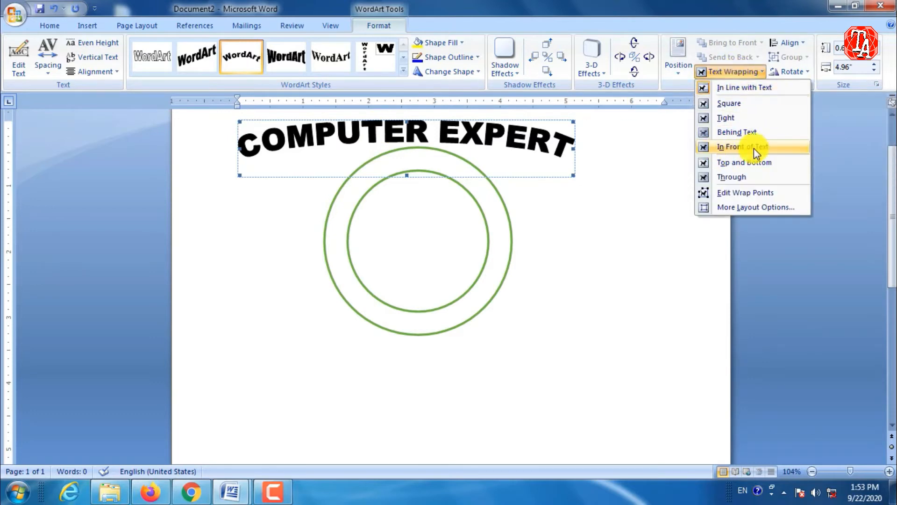
{"action": "left_click", "coordinate": [736, 148]}
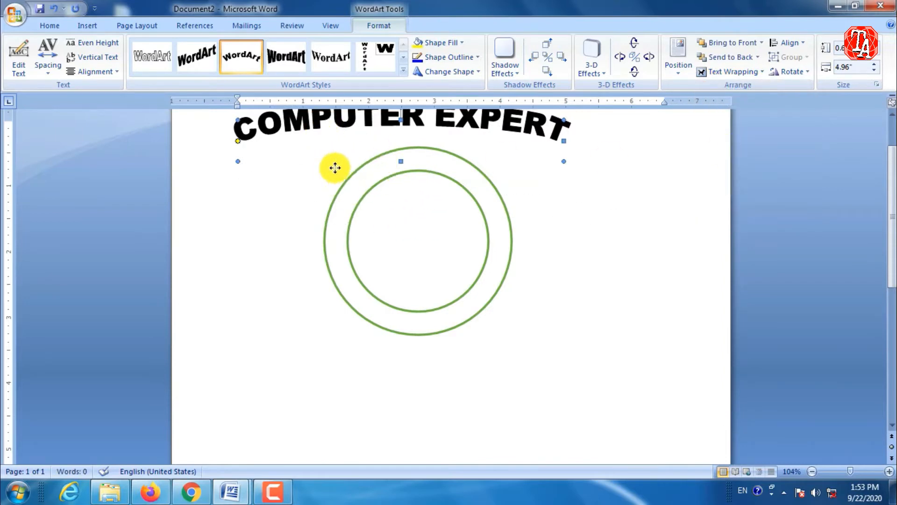
{"action": "left_click_drag", "start_coordinate": [335, 167], "coordinate": [371, 176]}
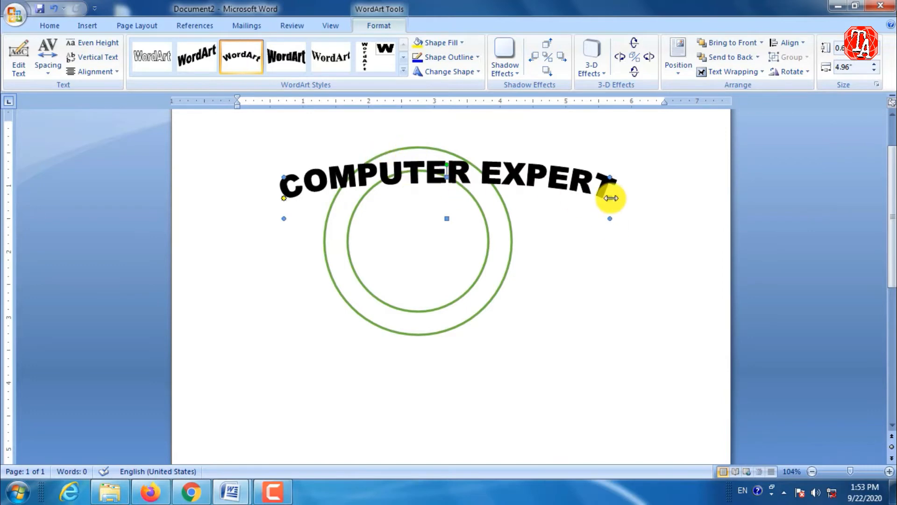
Narrow the WordArt to about 3.4 inches, stretch it taller for a deeper arc, and place it across the donut's upper edge.
{"action": "left_click_drag", "start_coordinate": [610, 218], "coordinate": [510, 184]}
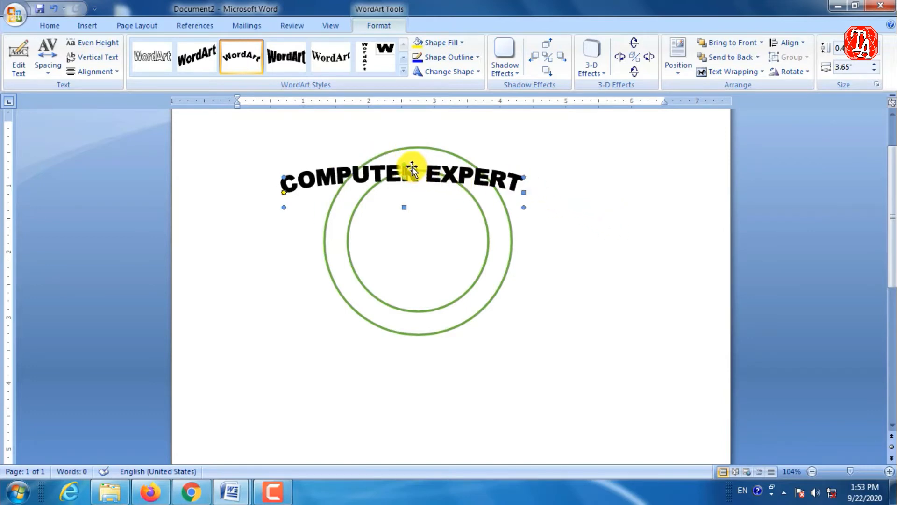
{"action": "left_click_drag", "start_coordinate": [411, 170], "coordinate": [451, 171]}
{"action": "left_click_drag", "start_coordinate": [436, 226], "coordinate": [437, 258]}
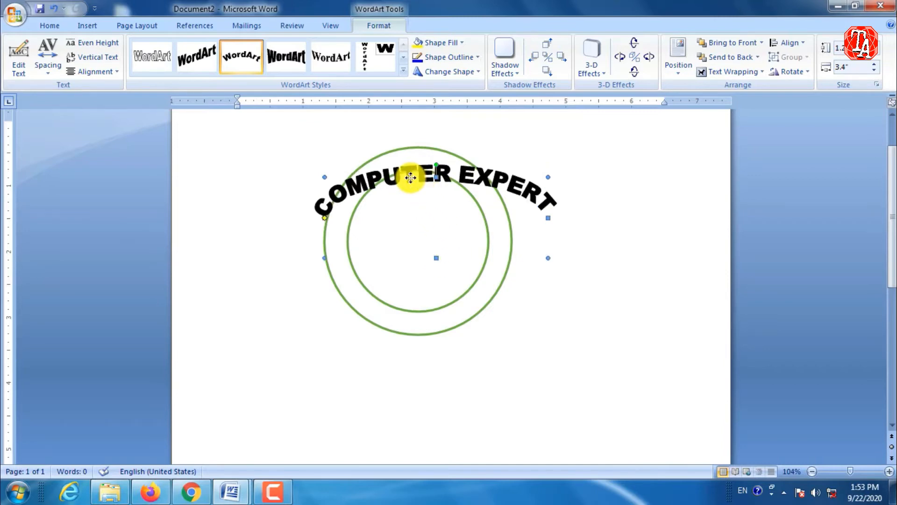
{"action": "left_click_drag", "start_coordinate": [411, 177], "coordinate": [390, 148]}
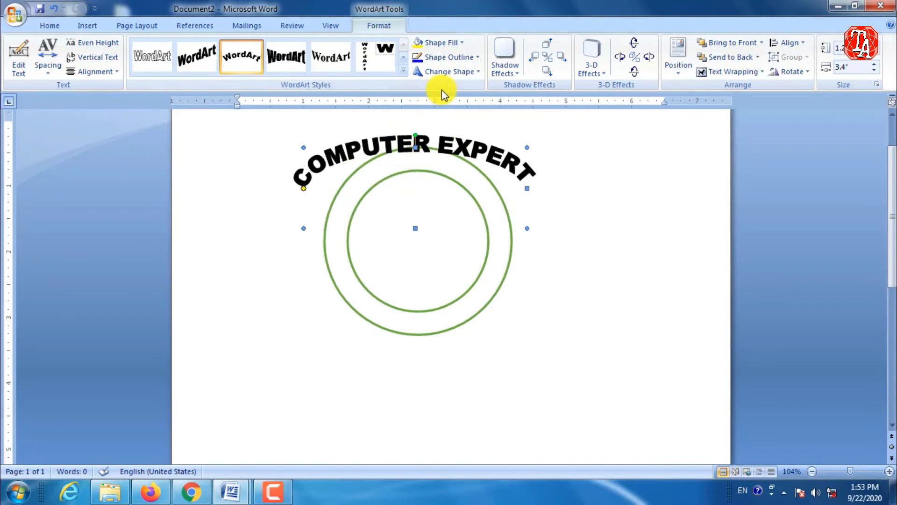
Apply the Arch Up (Curve) shape to the WordArt, deepen its arc further, and centre it over the ring's upper part.
{"action": "left_click", "coordinate": [457, 74]}
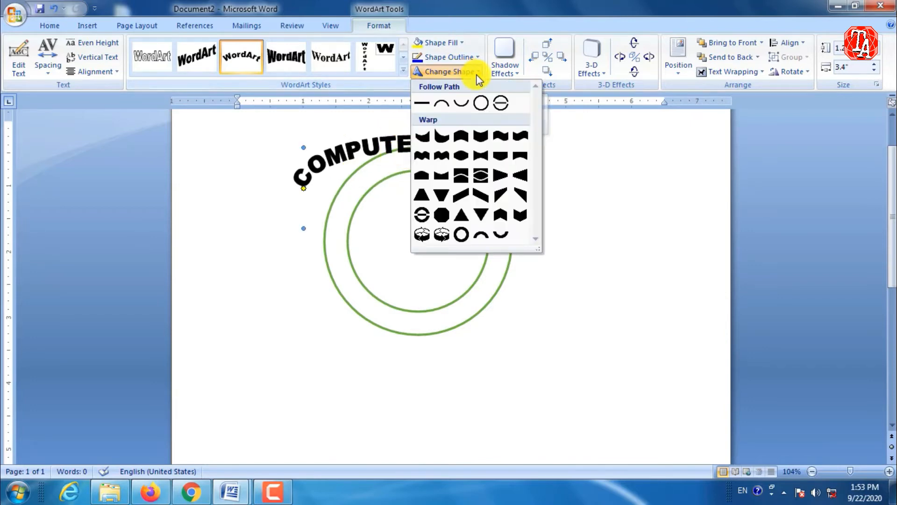
{"action": "left_click", "coordinate": [441, 105]}
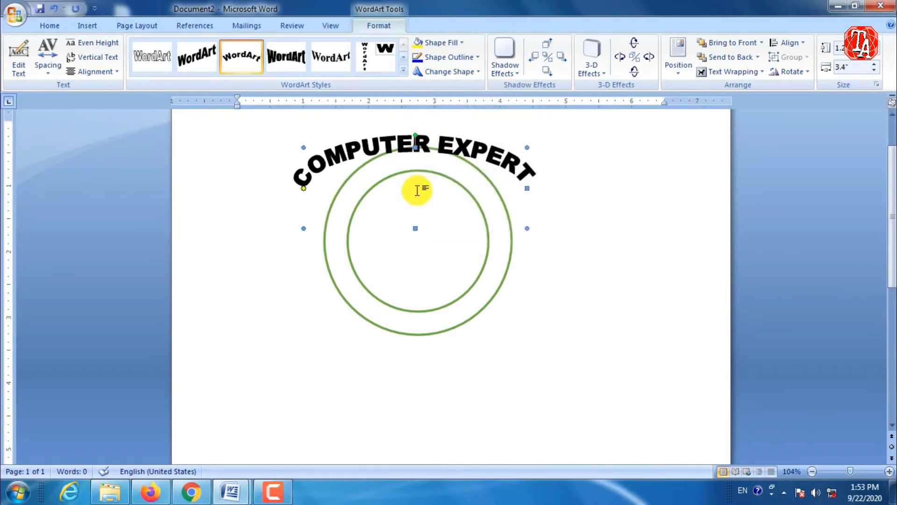
{"action": "left_click_drag", "start_coordinate": [416, 229], "coordinate": [423, 264]}
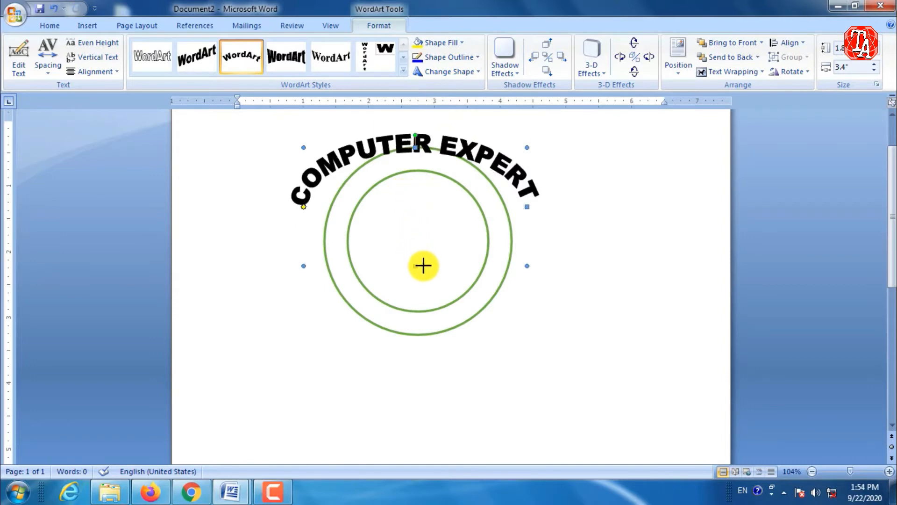
{"action": "left_click_drag", "start_coordinate": [382, 154], "coordinate": [385, 174]}
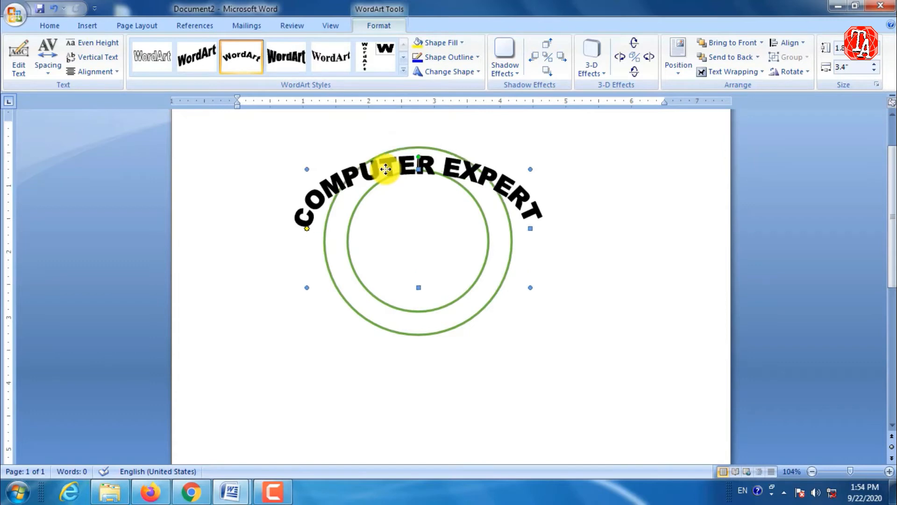
Shrink the COMPUTER EXPERT WordArt to about 2.34 inches wide, adjust its arc, and fit it inside the upper part of the ring.
{"action": "left_click_drag", "start_coordinate": [531, 287], "coordinate": [507, 246]}
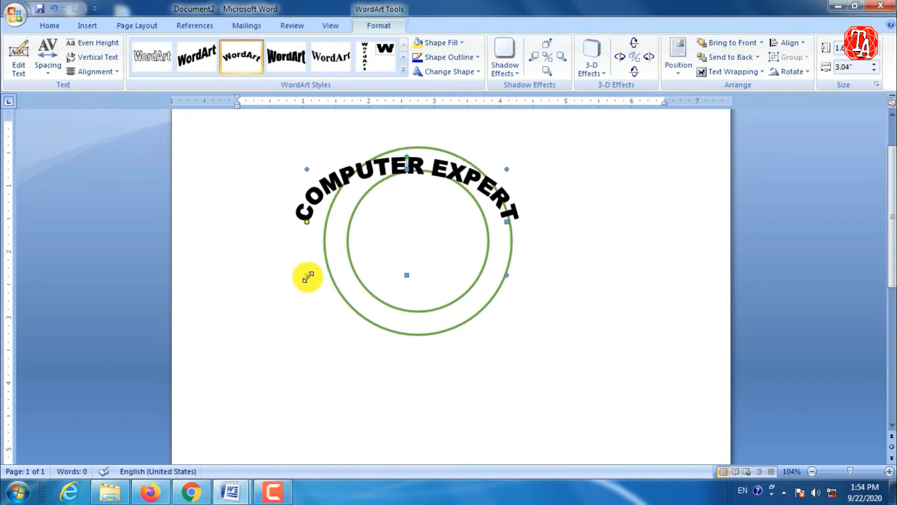
{"action": "left_click_drag", "start_coordinate": [327, 243], "coordinate": [327, 244]}
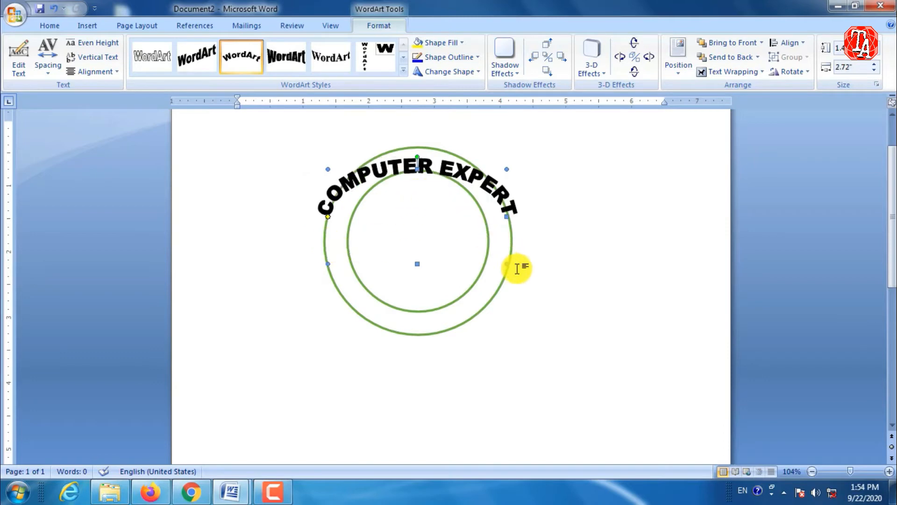
{"action": "left_click_drag", "start_coordinate": [499, 251], "coordinate": [491, 243]}
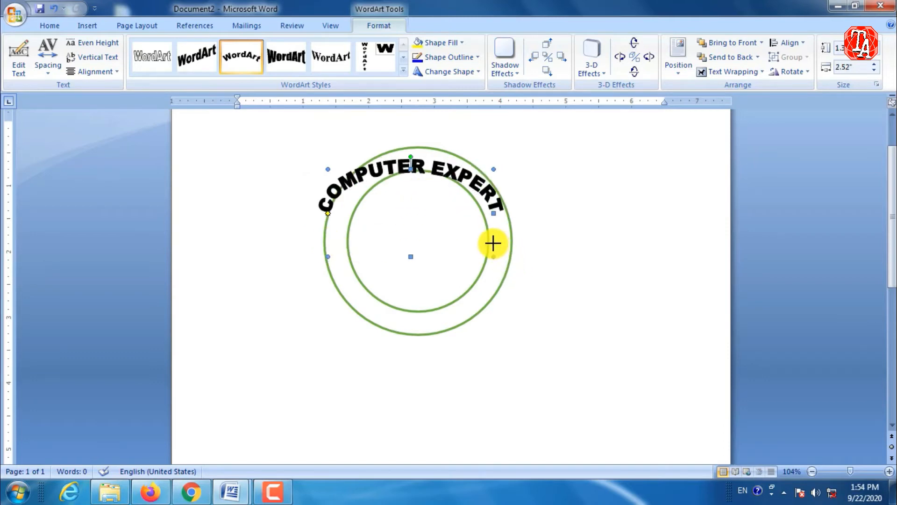
{"action": "left_click_drag", "start_coordinate": [328, 256], "coordinate": [339, 234]}
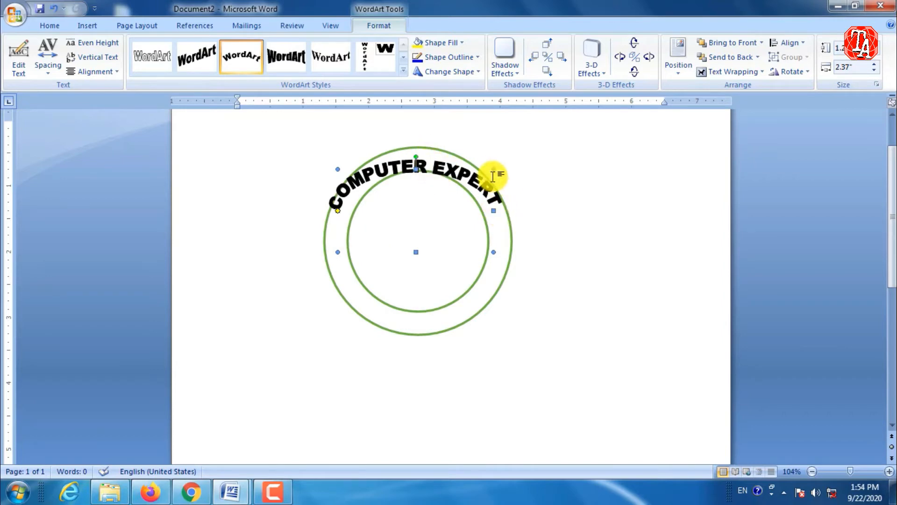
{"action": "left_click_drag", "start_coordinate": [494, 167], "coordinate": [499, 157]}
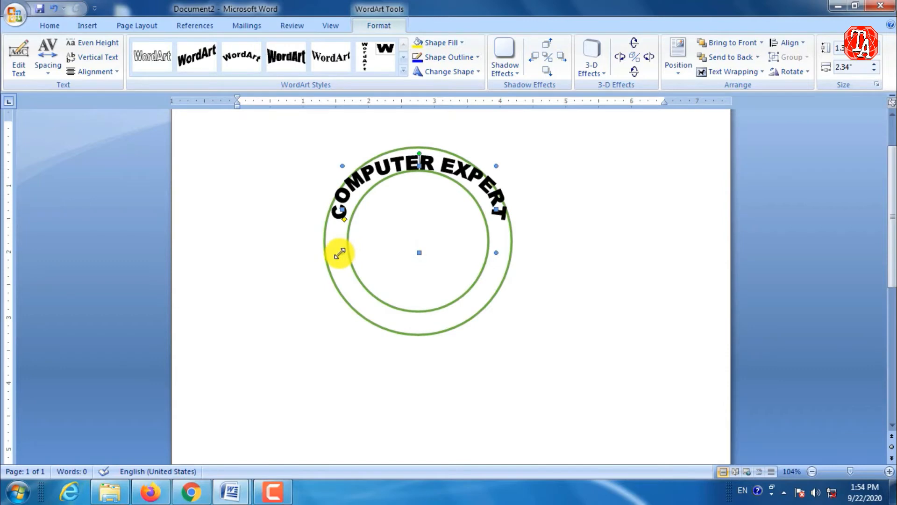
{"action": "left_click_drag", "start_coordinate": [343, 251], "coordinate": [344, 240]}
{"action": "left_click_drag", "start_coordinate": [419, 251], "coordinate": [418, 243]}
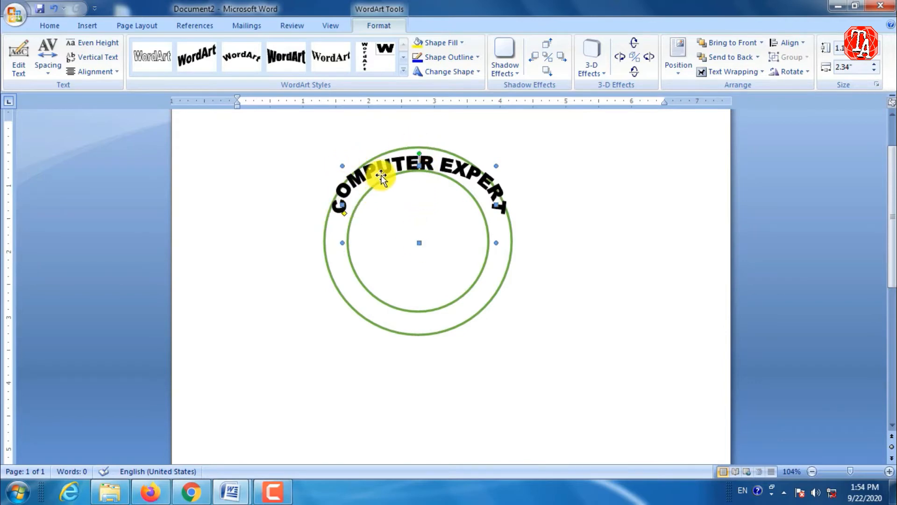
{"action": "key", "text": "ctrl+Down"}
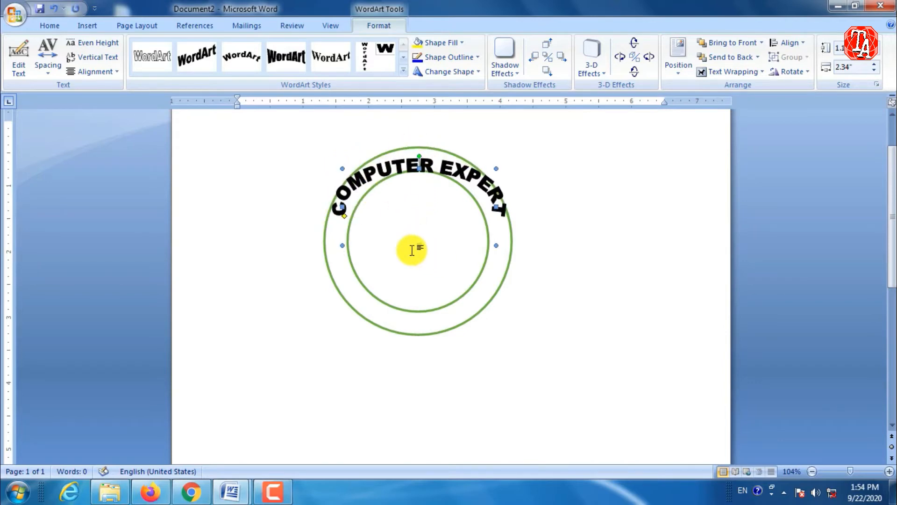
Insert WordArt reading "CENTER" in the downward-curved Times New Roman style at font size 32.
{"action": "left_click", "coordinate": [585, 57]}
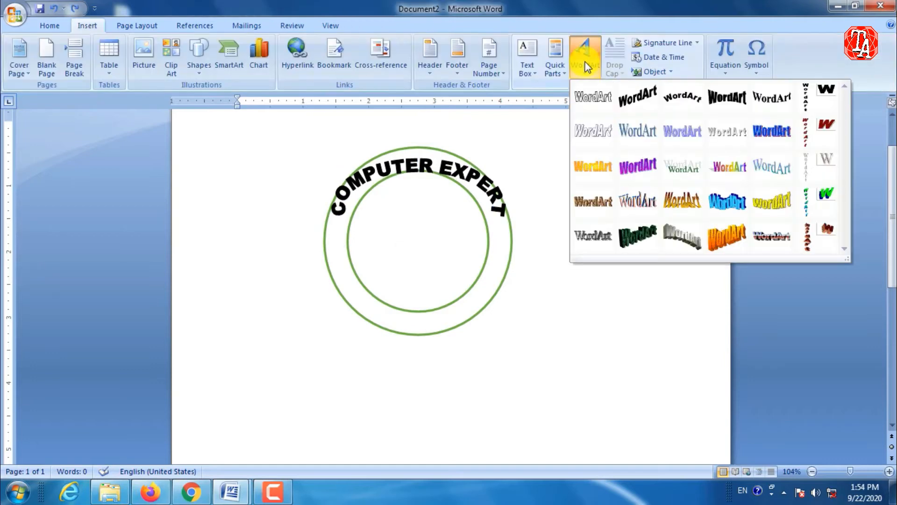
{"action": "left_click", "coordinate": [770, 98]}
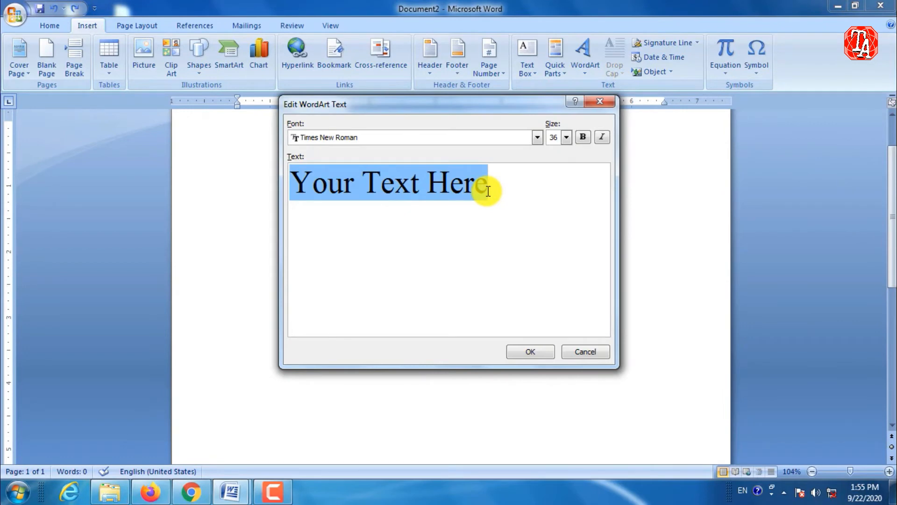
{"action": "type", "text": "CENTER"}
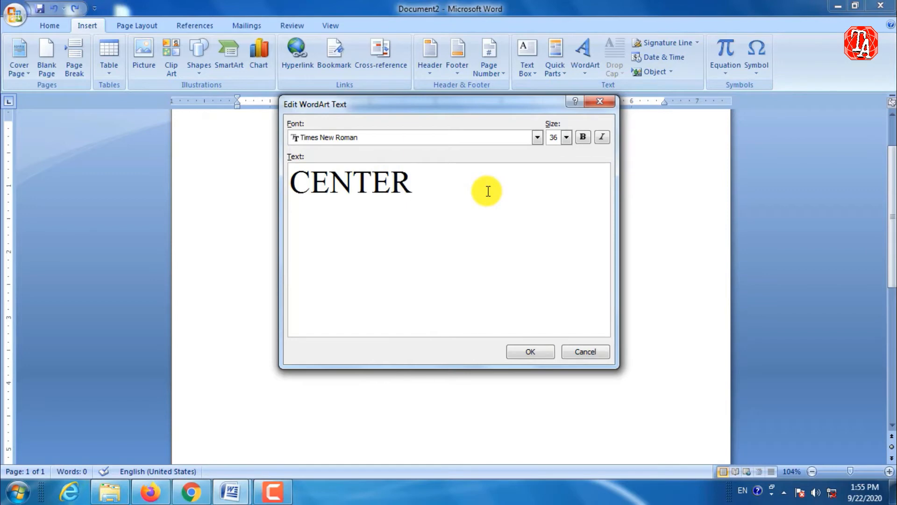
{"action": "left_click", "coordinate": [566, 137]}
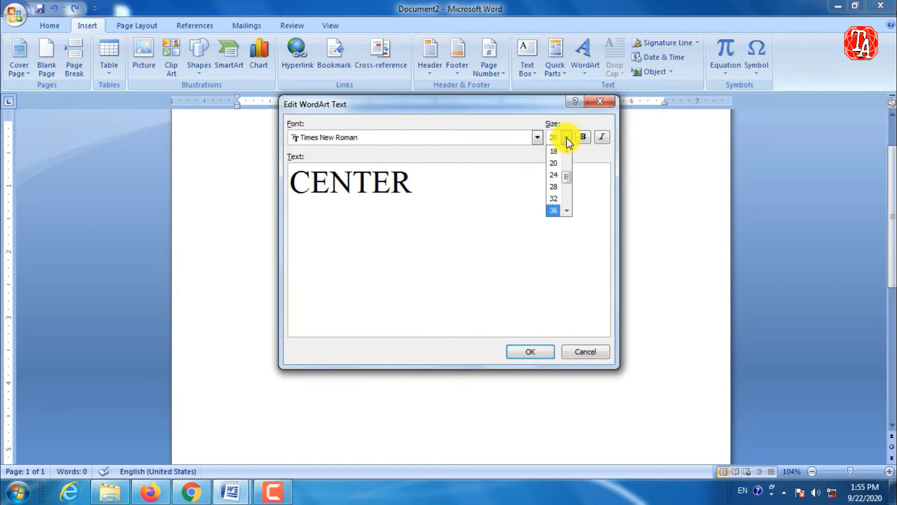
{"action": "left_click", "coordinate": [563, 200]}
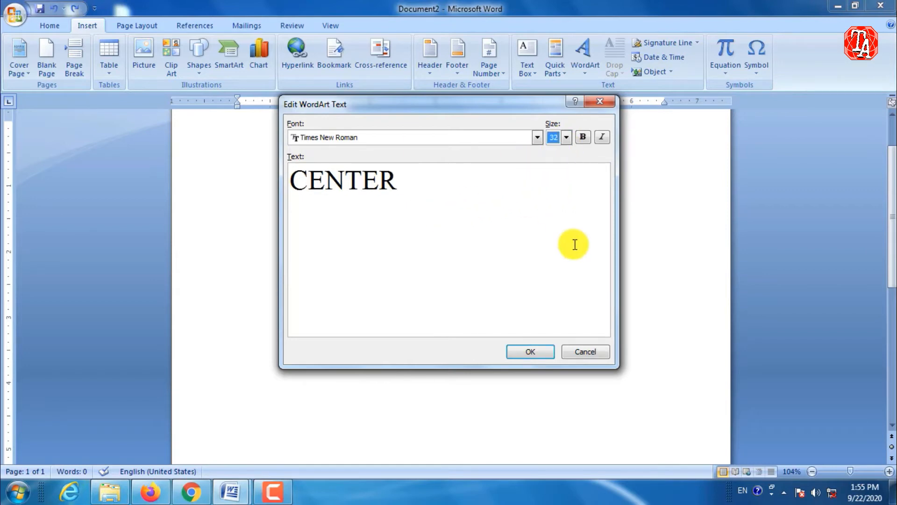
{"action": "left_click", "coordinate": [534, 350]}
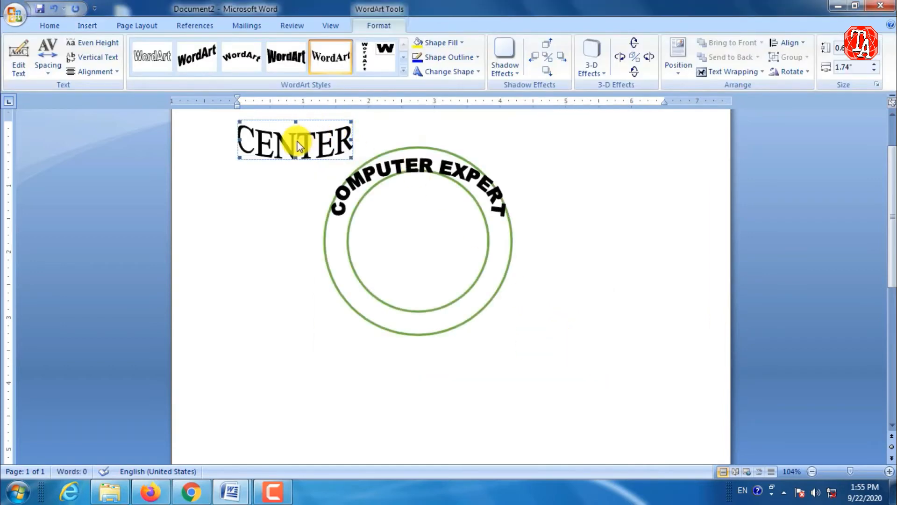
Set the CENTER WordArt's text wrapping to In Front of Text and move it onto the lower part of the ring.
{"action": "left_click", "coordinate": [722, 75]}
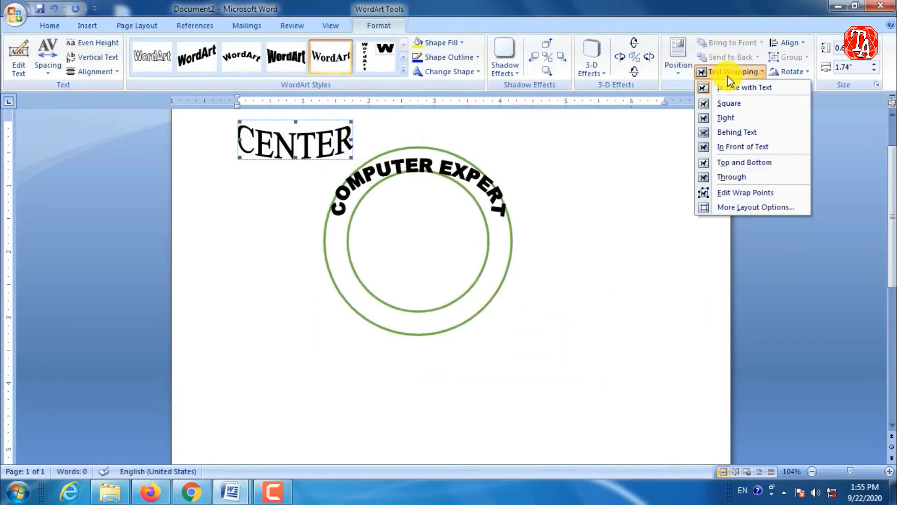
{"action": "left_click", "coordinate": [727, 146]}
{"action": "left_click_drag", "start_coordinate": [286, 140], "coordinate": [412, 313]}
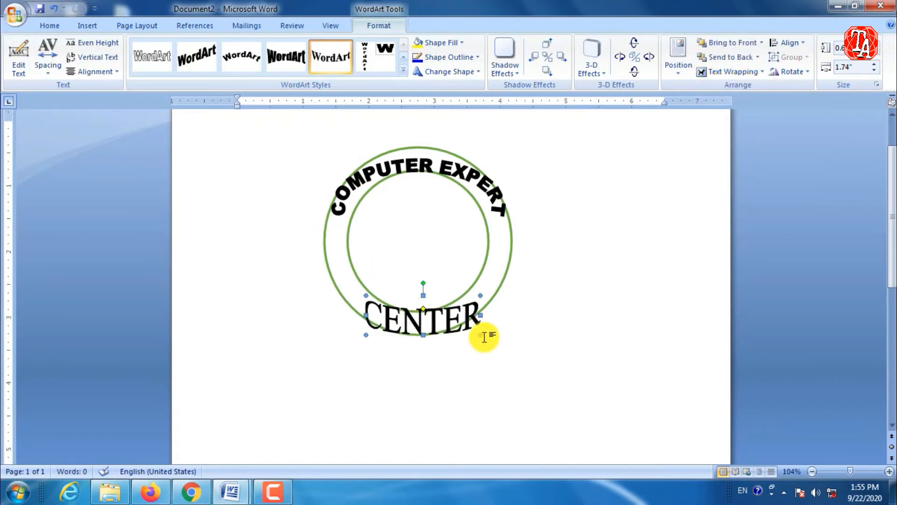
Shrink the CENTER WordArt to about 1.37 inches wide and position it across the lower part of the ring.
{"action": "left_click_drag", "start_coordinate": [480, 335], "coordinate": [468, 323]}
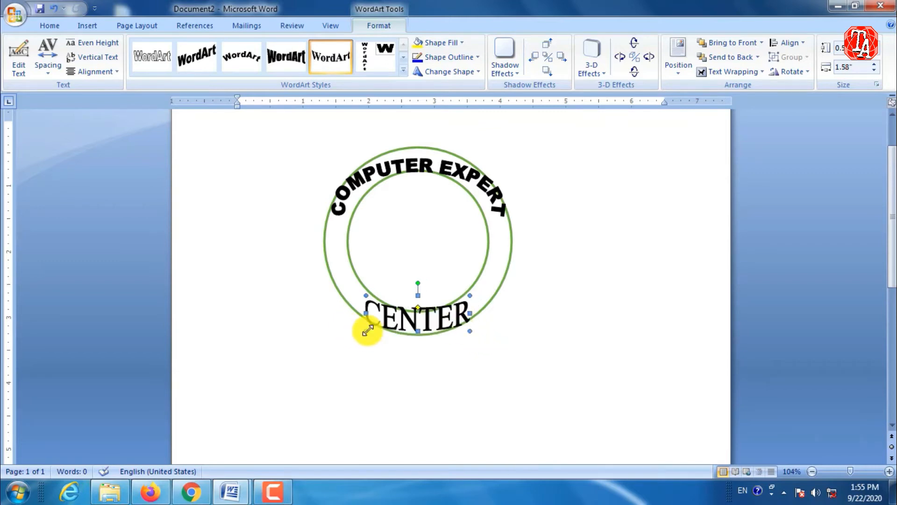
{"action": "left_click_drag", "start_coordinate": [372, 322], "coordinate": [372, 321]}
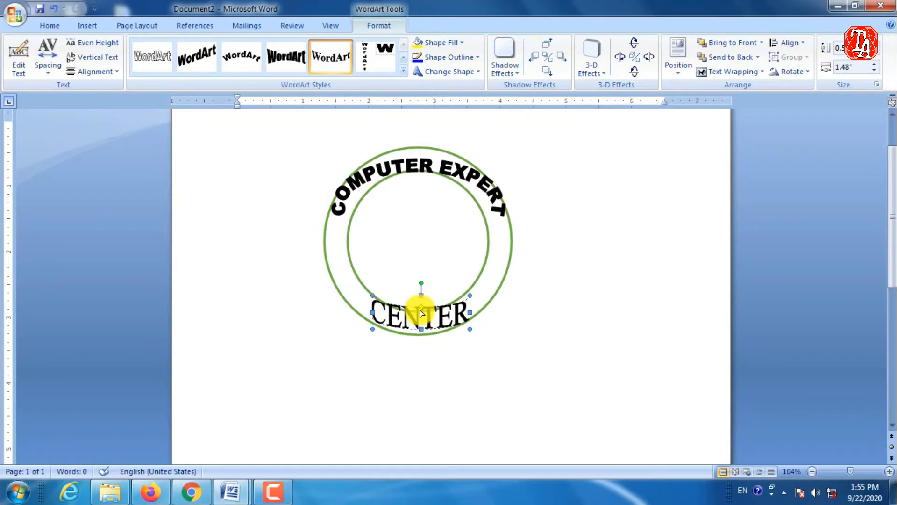
{"action": "left_click_drag", "start_coordinate": [421, 314], "coordinate": [422, 321]}
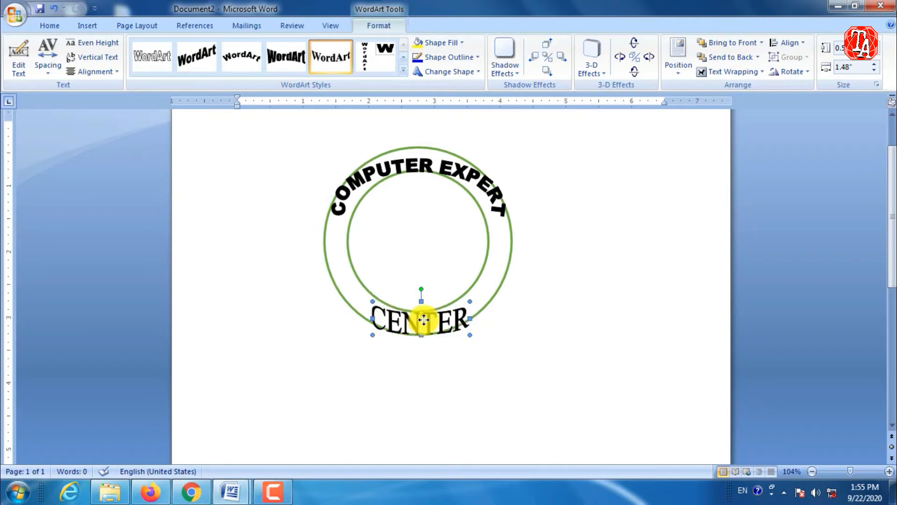
{"action": "left_click_drag", "start_coordinate": [468, 336], "coordinate": [473, 333]}
{"action": "left_click_drag", "start_coordinate": [369, 295], "coordinate": [342, 291]}
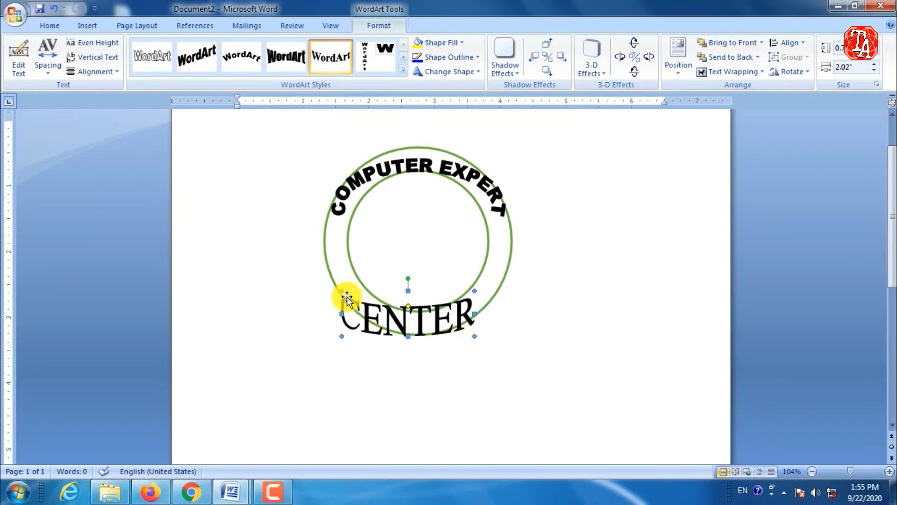
{"action": "left_click_drag", "start_coordinate": [341, 290], "coordinate": [384, 304]}
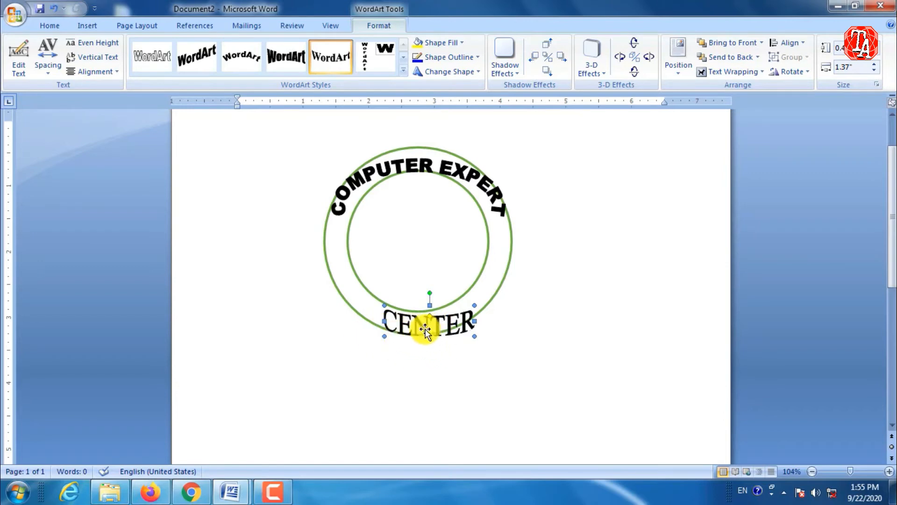
{"action": "left_click", "coordinate": [524, 328]}
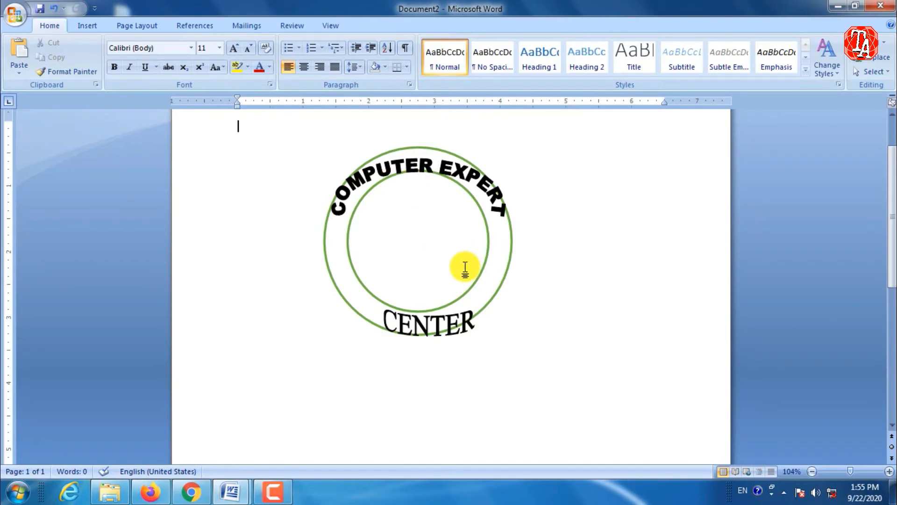
Set the character spacing of the CENTER WordArt to Very Loose.
{"action": "left_click", "coordinate": [419, 322]}
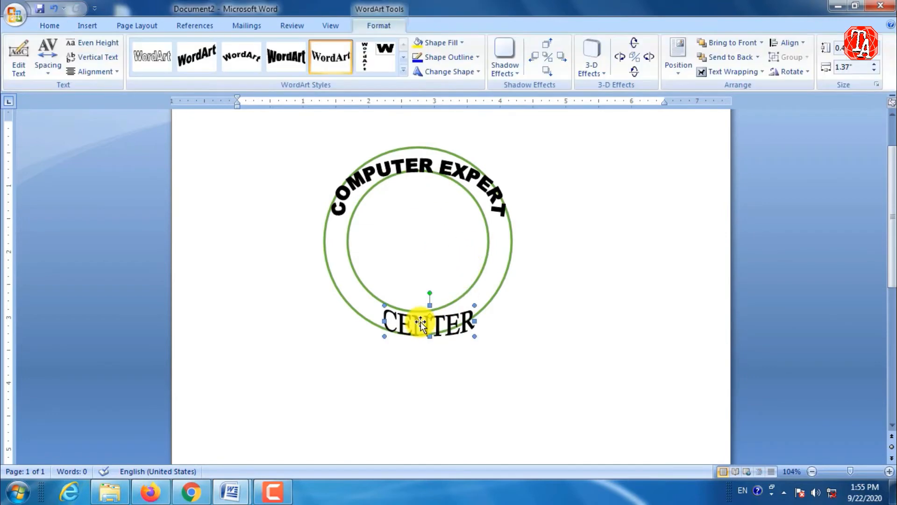
{"action": "left_click", "coordinate": [44, 74]}
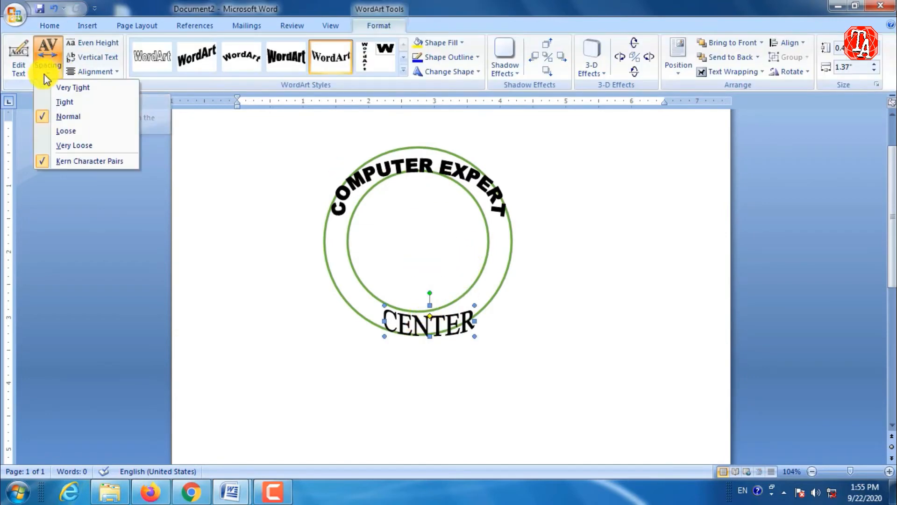
{"action": "left_click", "coordinate": [58, 145]}
{"action": "left_click", "coordinate": [371, 332]}
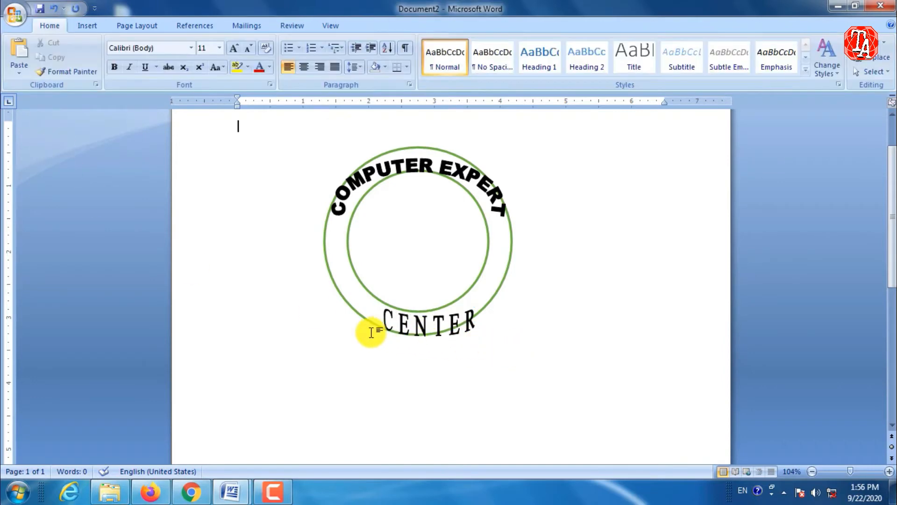
Apply Very Loose character spacing to the COMPUTER EXPERT WordArt.
{"action": "left_click", "coordinate": [389, 169]}
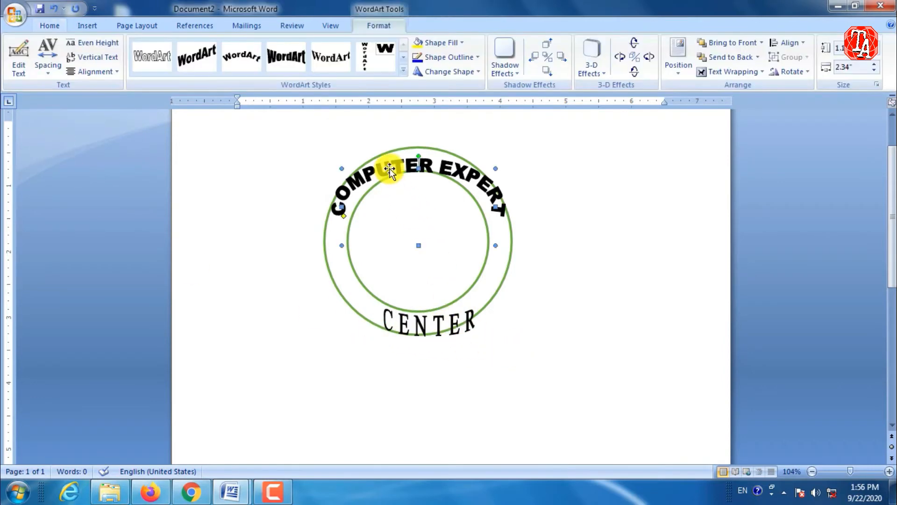
{"action": "left_click", "coordinate": [48, 70]}
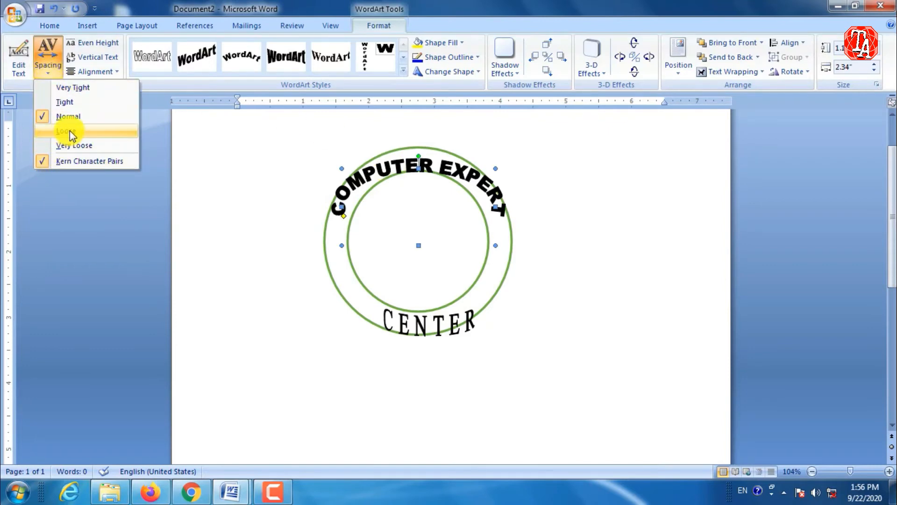
{"action": "left_click", "coordinate": [71, 146]}
{"action": "left_click", "coordinate": [467, 231]}
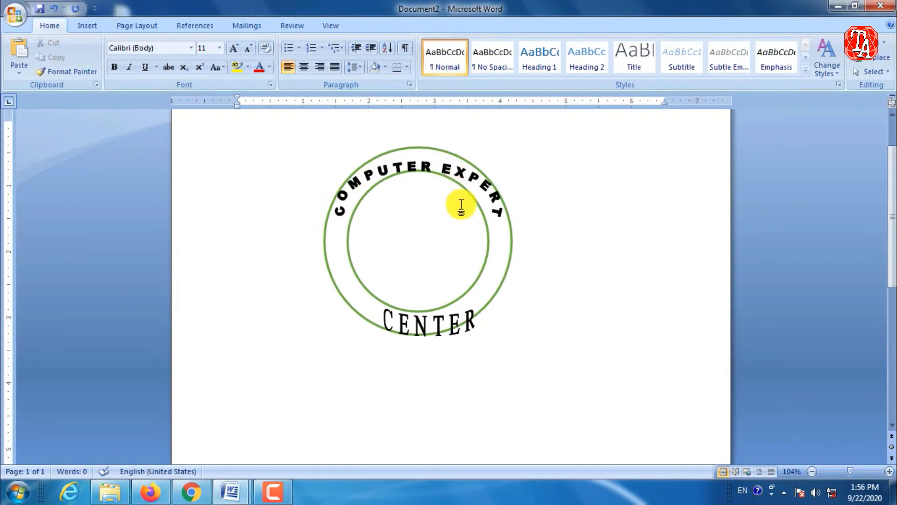
{"action": "left_click", "coordinate": [439, 167]}
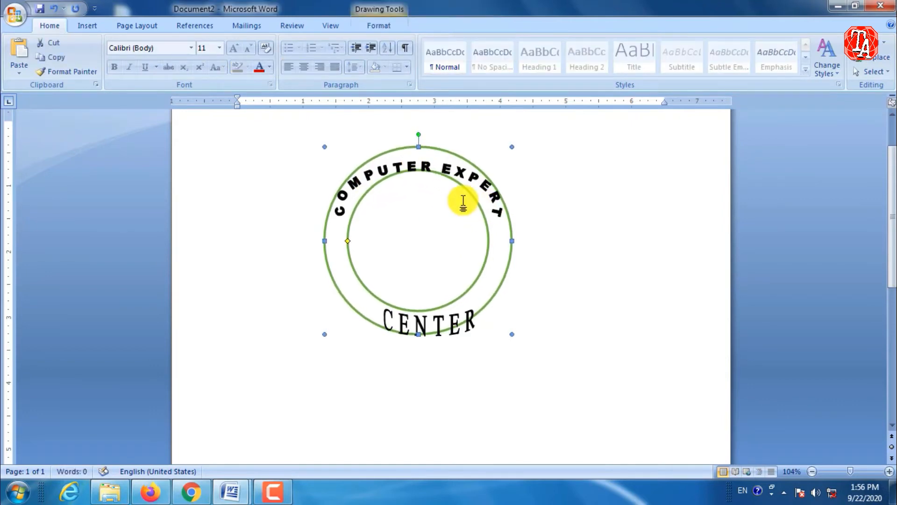
{"action": "left_click", "coordinate": [431, 200]}
{"action": "left_click", "coordinate": [428, 170]}
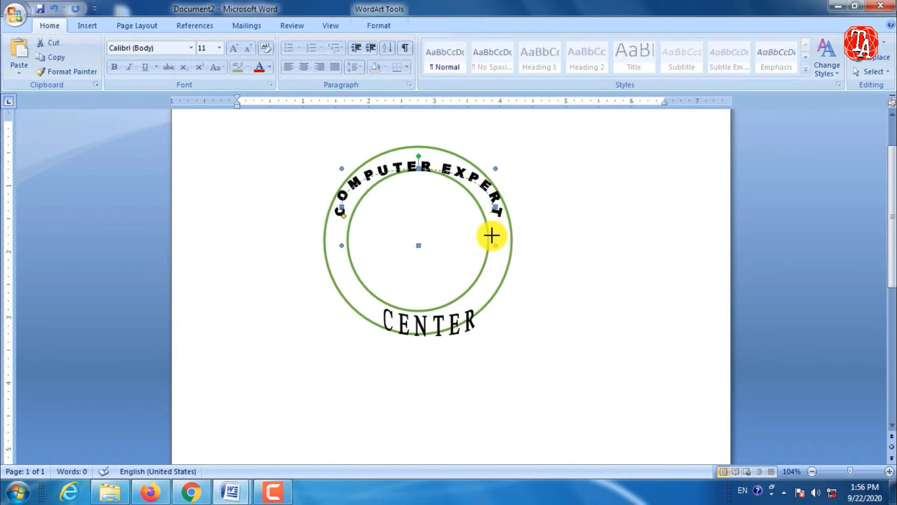
{"action": "left_click", "coordinate": [518, 245]}
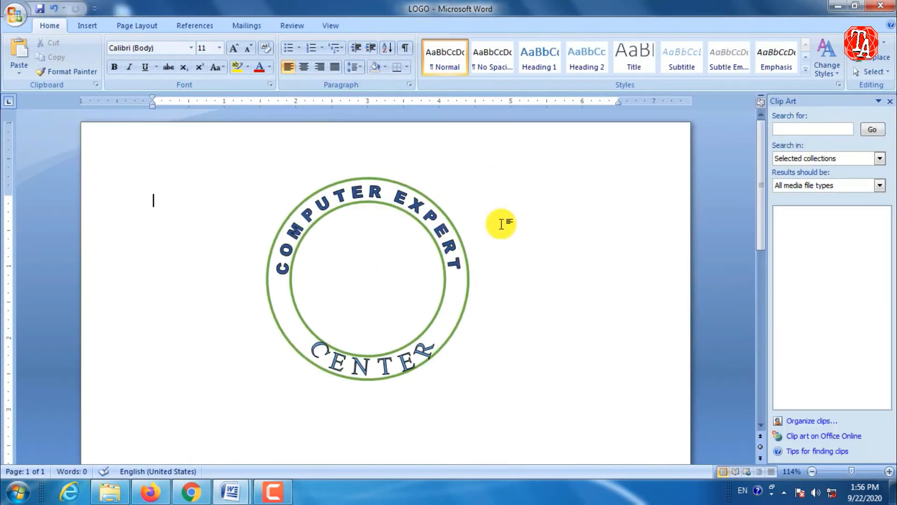
{"action": "left_click", "coordinate": [332, 197]}
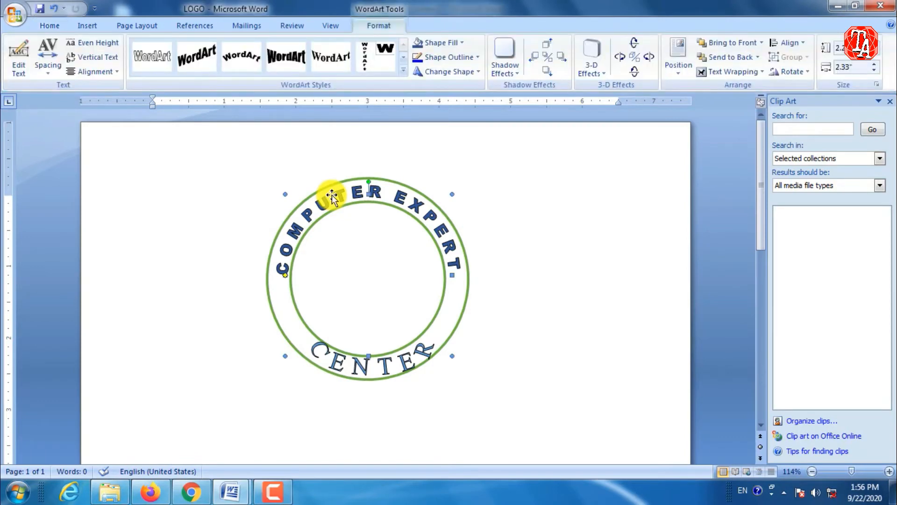
{"action": "left_click", "coordinate": [505, 215]}
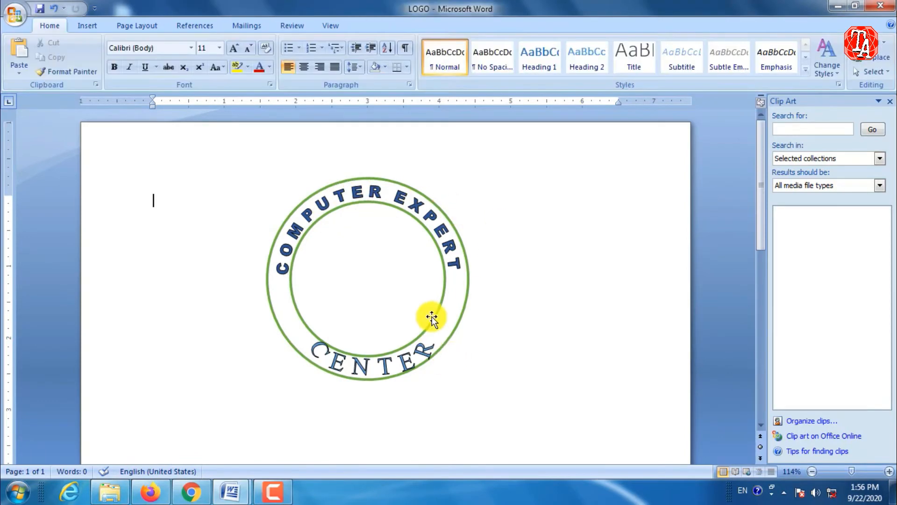
In the LOGO document, draw a down ribbon banner just below the ring, wider than the ring itself.
{"action": "scroll", "coordinate": [430, 314], "scroll_direction": "down", "scroll_amount": 2}
{"action": "scroll", "coordinate": [429, 273], "scroll_direction": "up", "scroll_amount": 1}
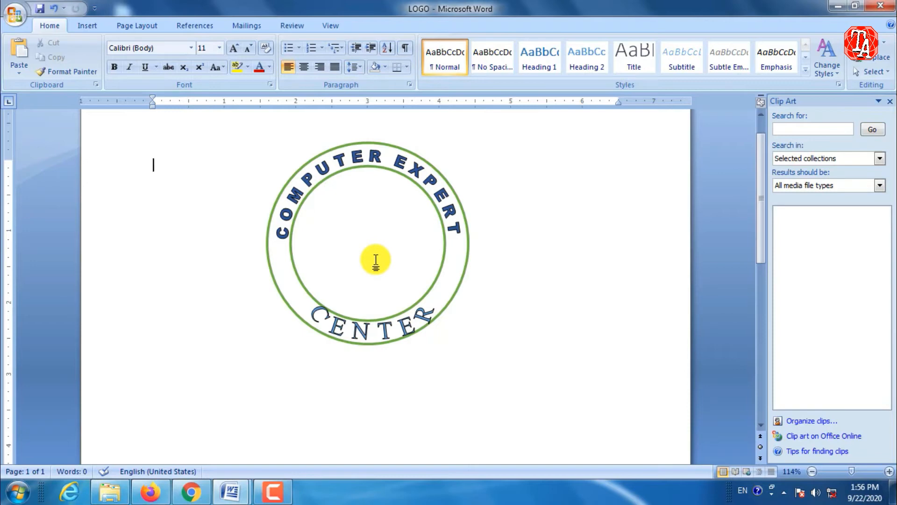
{"action": "left_click", "coordinate": [98, 25]}
{"action": "left_click", "coordinate": [203, 72]}
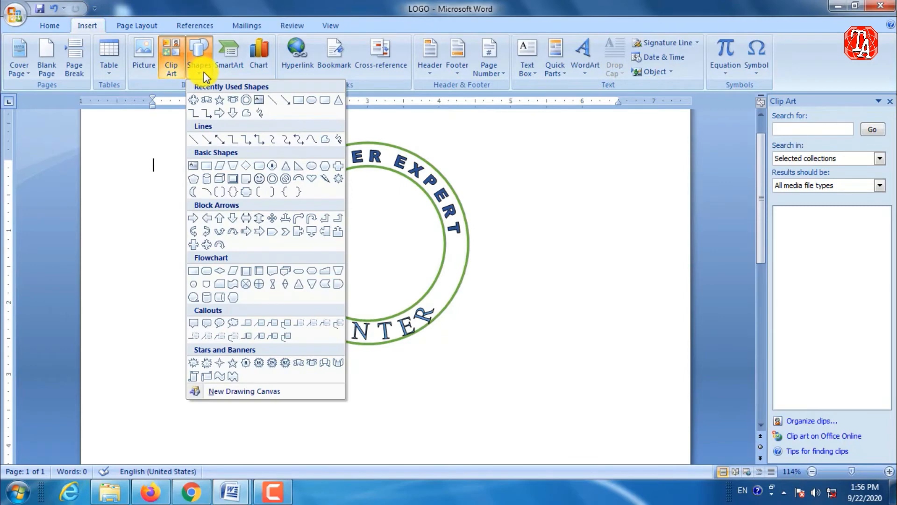
{"action": "left_click", "coordinate": [233, 100]}
{"action": "left_click_drag", "start_coordinate": [281, 356], "coordinate": [552, 419]}
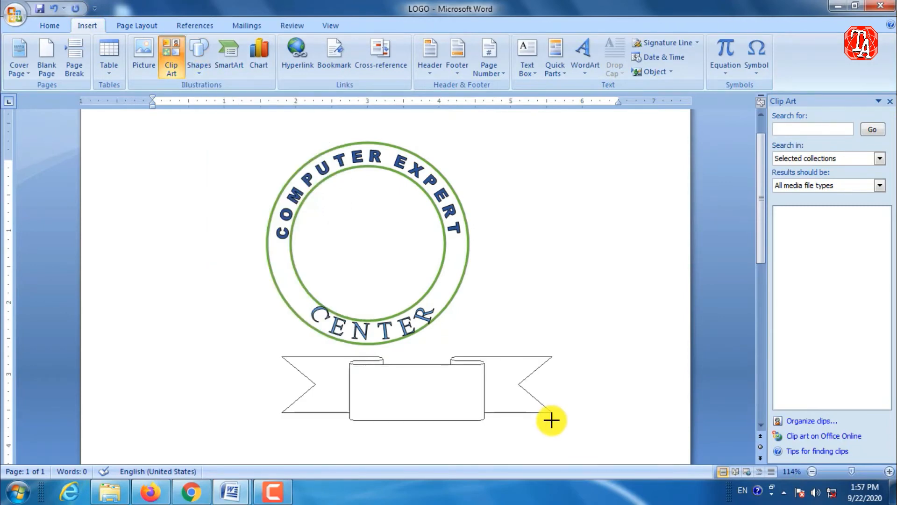
Move the ribbon banner centrally beneath the green ring and widen its middle panel.
{"action": "left_click_drag", "start_coordinate": [412, 376], "coordinate": [359, 372]}
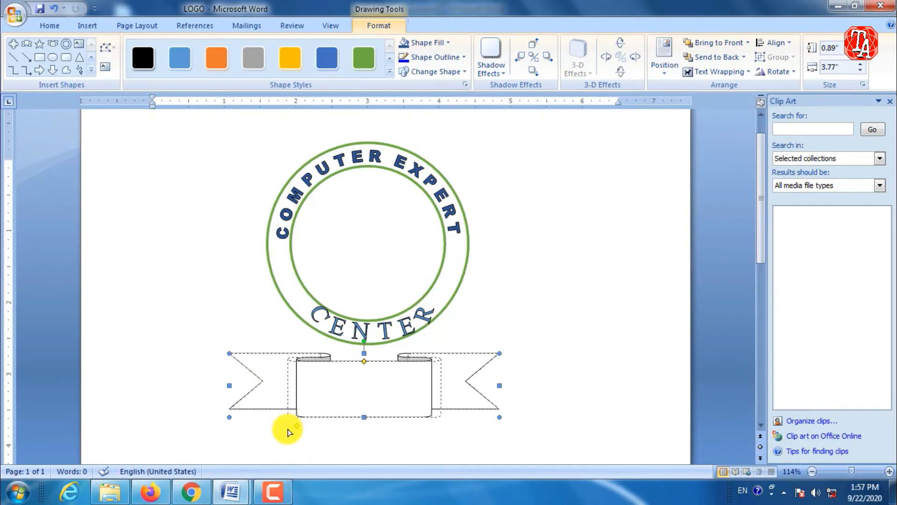
{"action": "left_click_drag", "start_coordinate": [283, 432], "coordinate": [280, 433]}
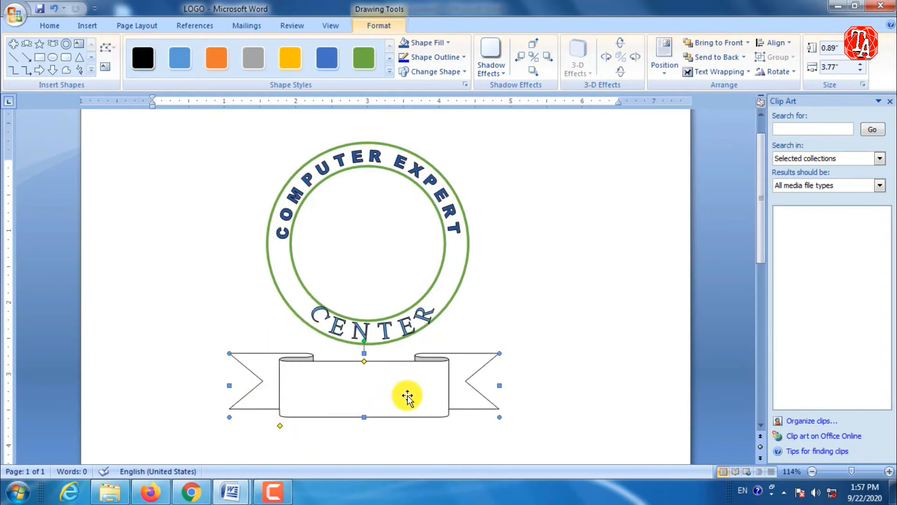
Apply the solid black shape style to the ribbon banner and position it centred against the ring's lower edge.
{"action": "left_click", "coordinate": [143, 58]}
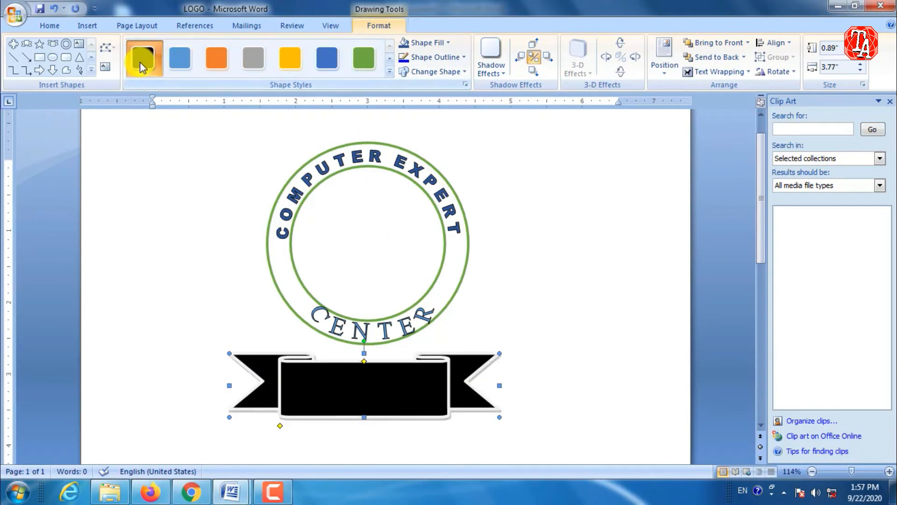
{"action": "left_click_drag", "start_coordinate": [386, 396], "coordinate": [403, 383]}
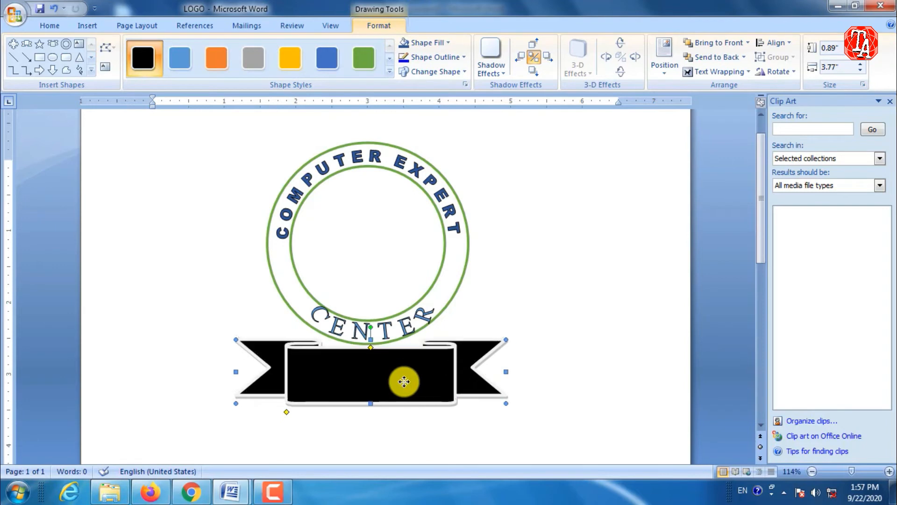
{"action": "left_click", "coordinate": [559, 355]}
{"action": "left_click", "coordinate": [422, 369]}
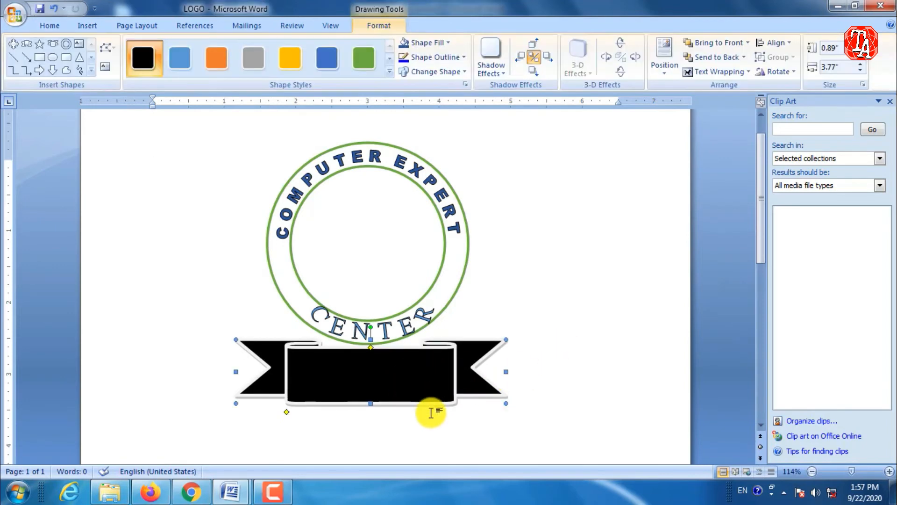
{"action": "key", "text": "ctrl+Right"}
{"action": "key", "text": "ctrl+Right"}
{"action": "key", "text": "ctrl+Right"}
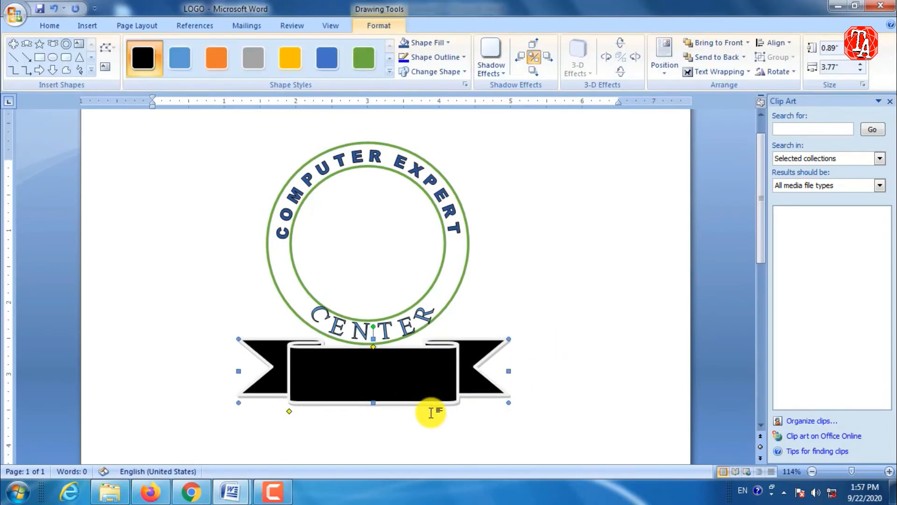
{"action": "left_click", "coordinate": [517, 286]}
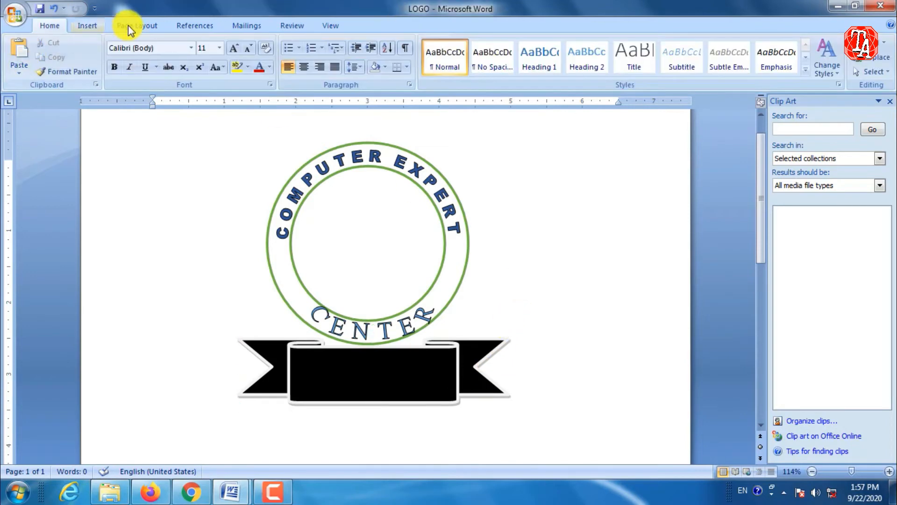
Insert a WordArt reading "EDUCATION" in Arial Black, using the first plain outline style.
{"action": "left_click", "coordinate": [99, 26]}
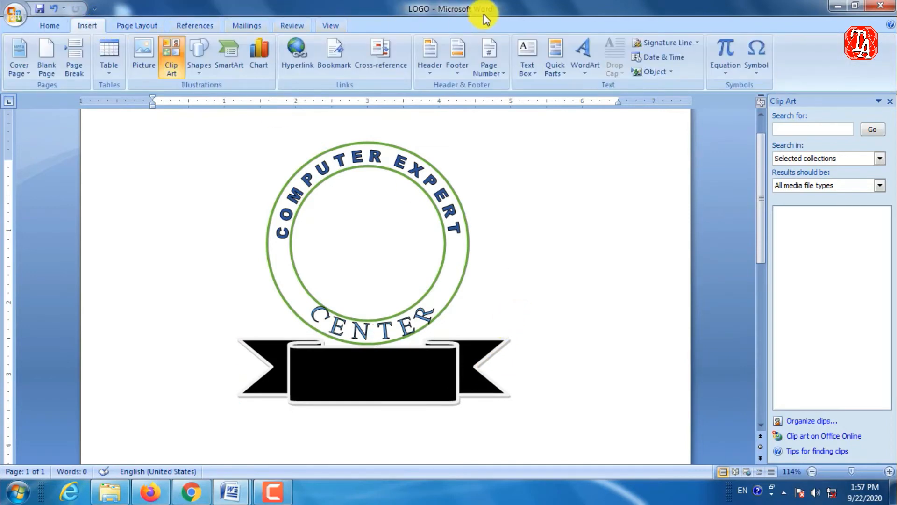
{"action": "left_click", "coordinate": [590, 65]}
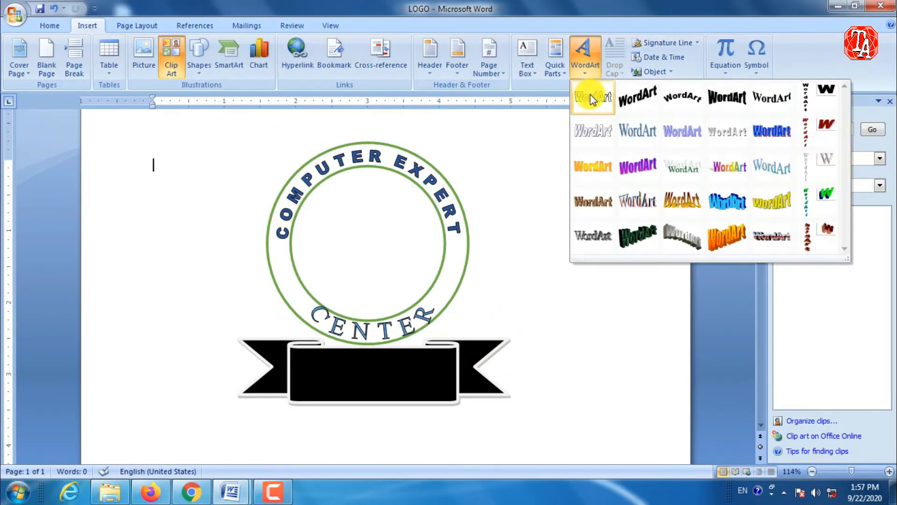
{"action": "left_click", "coordinate": [590, 96]}
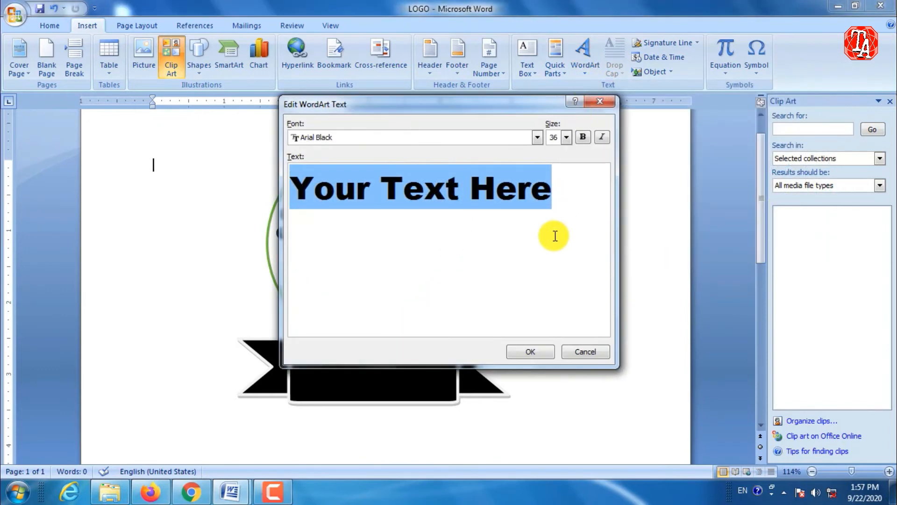
{"action": "type", "text": "E"}
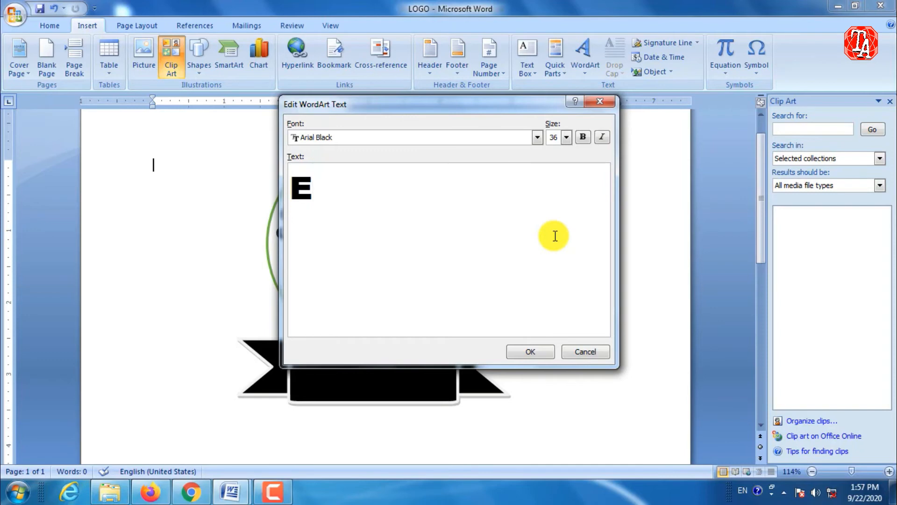
{"action": "type", "text": "DUCATION"}
{"action": "left_click", "coordinate": [566, 136]}
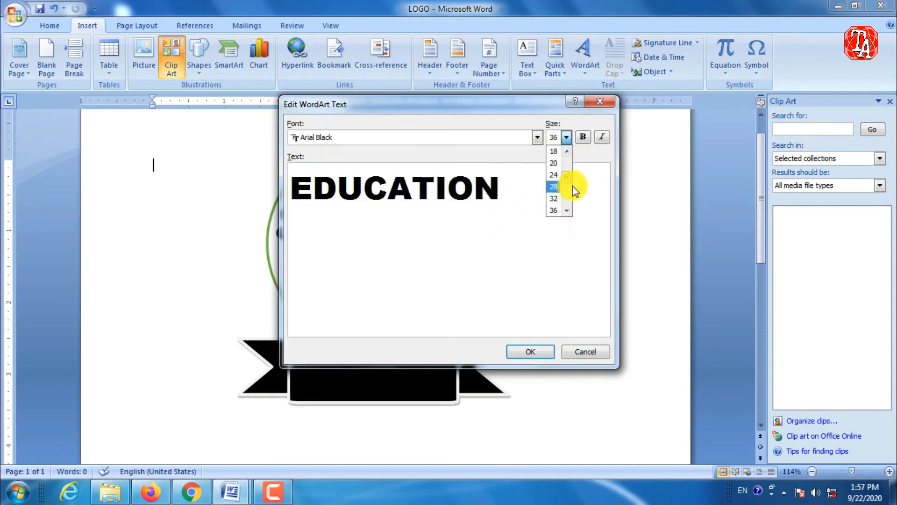
{"action": "scroll", "coordinate": [562, 195], "scroll_direction": "down", "scroll_amount": 2}
{"action": "scroll", "coordinate": [556, 182], "scroll_direction": "up", "scroll_amount": 1}
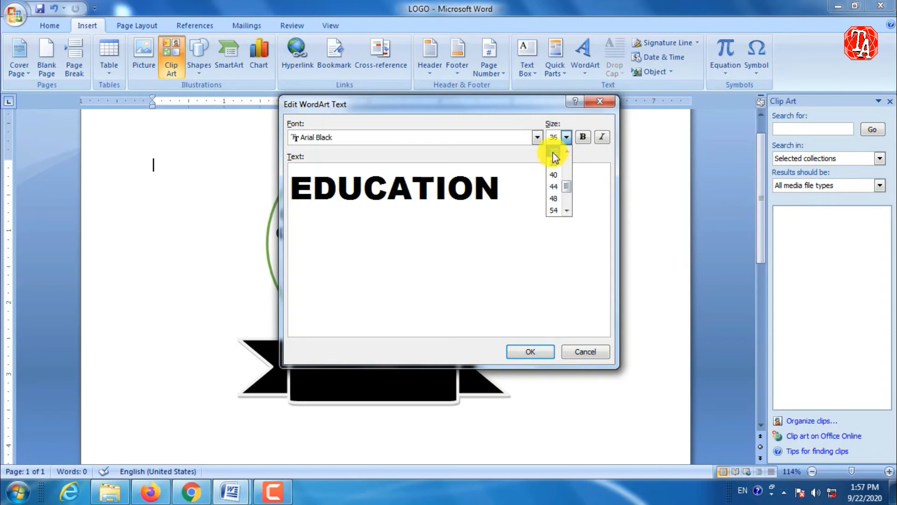
{"action": "left_click", "coordinate": [553, 153]}
{"action": "left_click", "coordinate": [543, 349]}
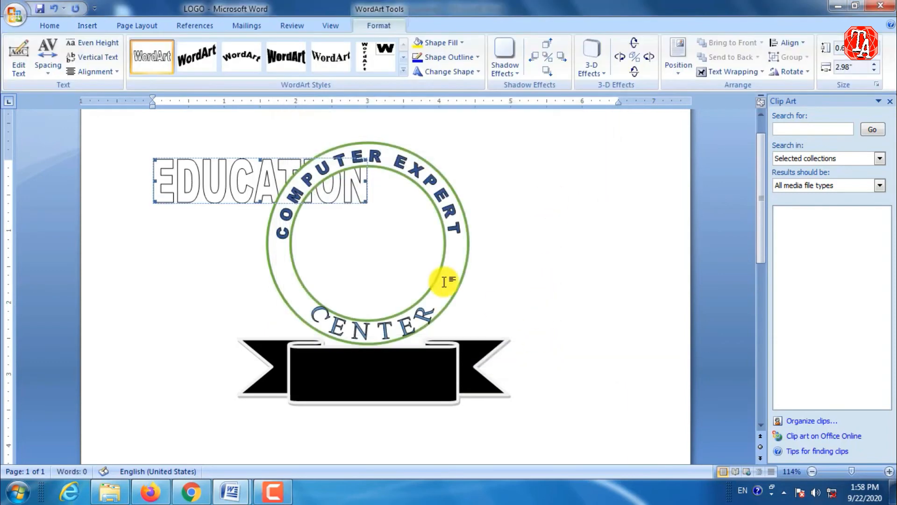
Set the EDUCATION WordArt in front of text and move it onto the black ribbon.
{"action": "left_click", "coordinate": [737, 72]}
{"action": "left_click", "coordinate": [736, 146]}
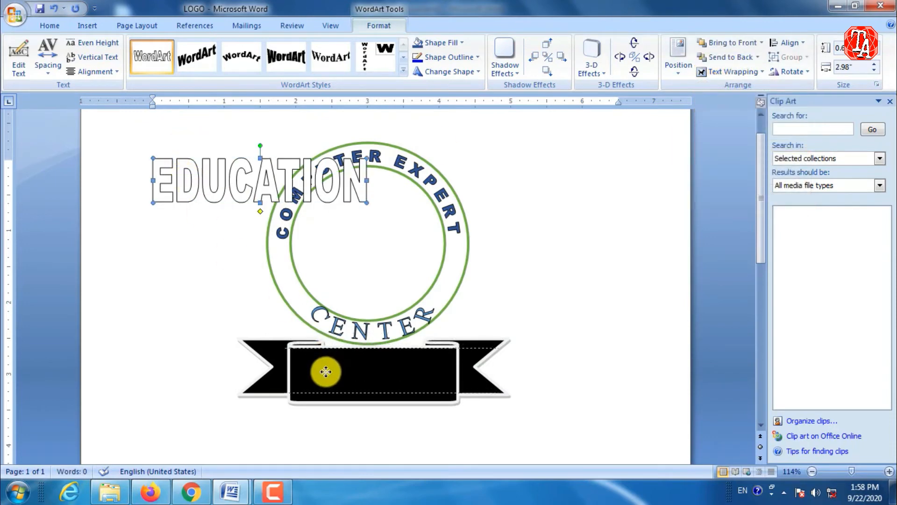
{"action": "left_click_drag", "start_coordinate": [325, 372], "coordinate": [323, 376]}
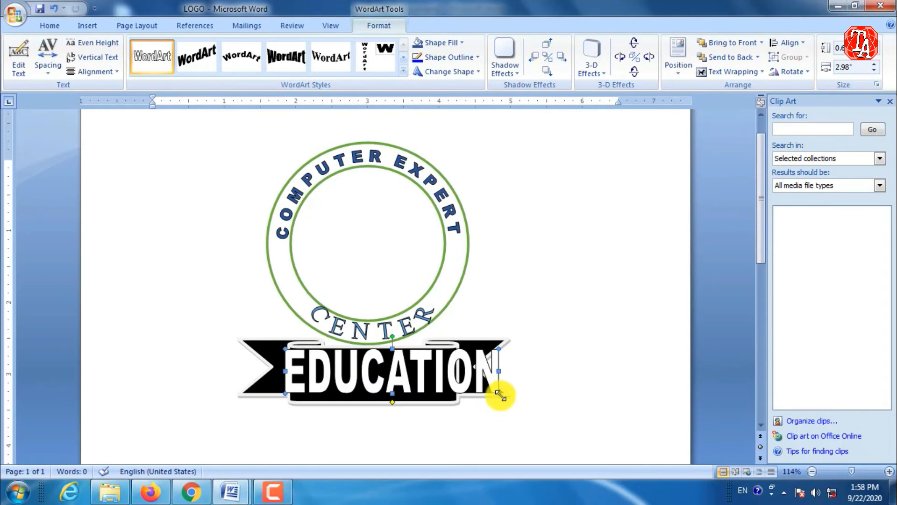
Shrink the EDUCATION WordArt to about 2.11 inches wide and centre it in the ribbon's middle panel.
{"action": "left_click_drag", "start_coordinate": [499, 395], "coordinate": [447, 382]}
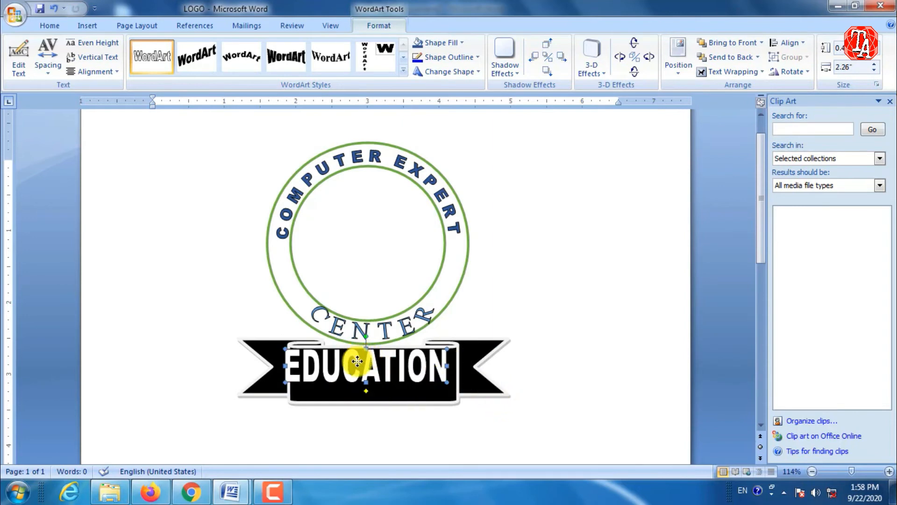
{"action": "left_click_drag", "start_coordinate": [357, 361], "coordinate": [363, 369]}
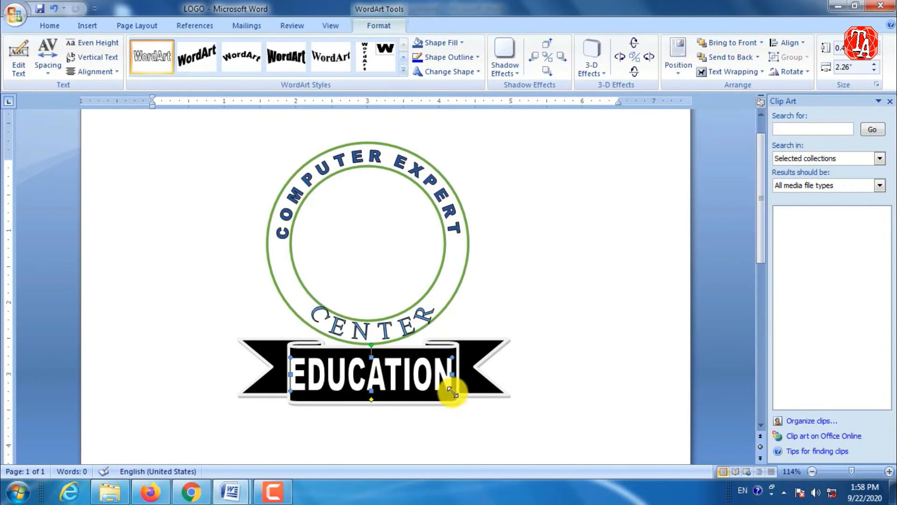
{"action": "left_click_drag", "start_coordinate": [452, 392], "coordinate": [442, 388]}
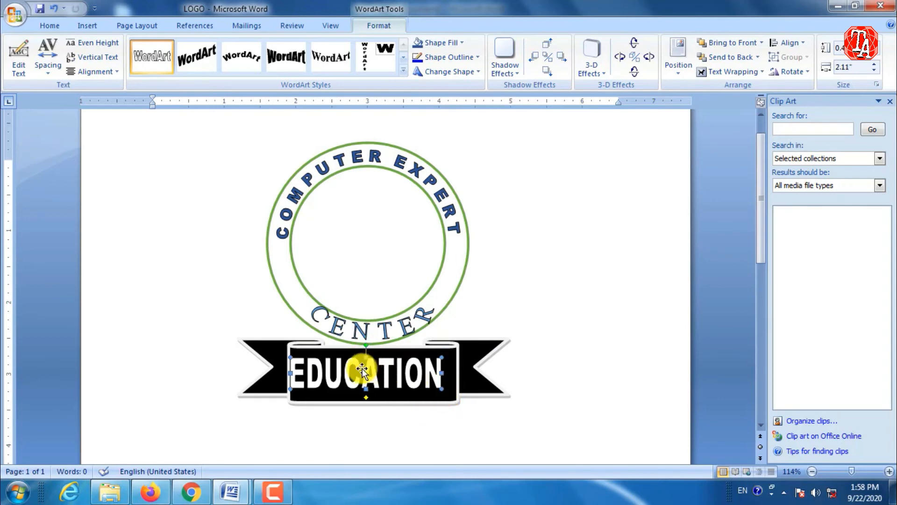
{"action": "left_click_drag", "start_coordinate": [362, 369], "coordinate": [378, 368]}
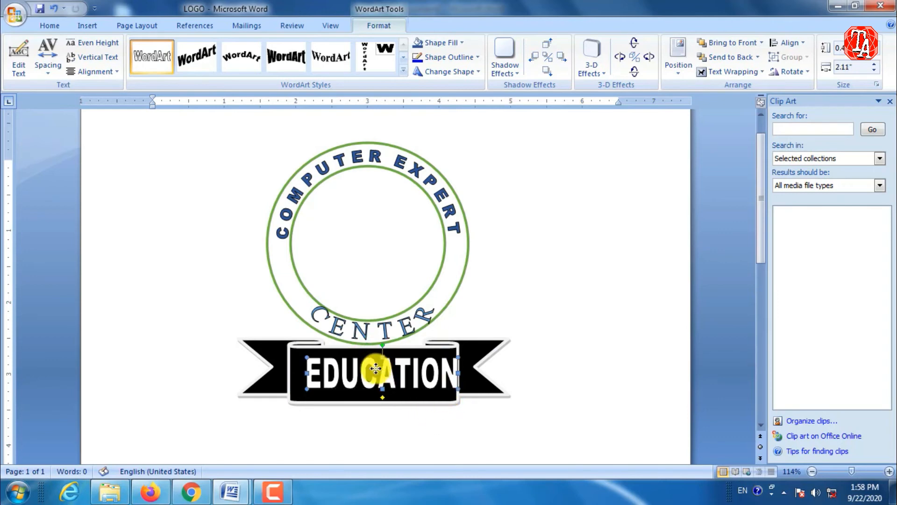
{"action": "key", "text": "ctrl+z"}
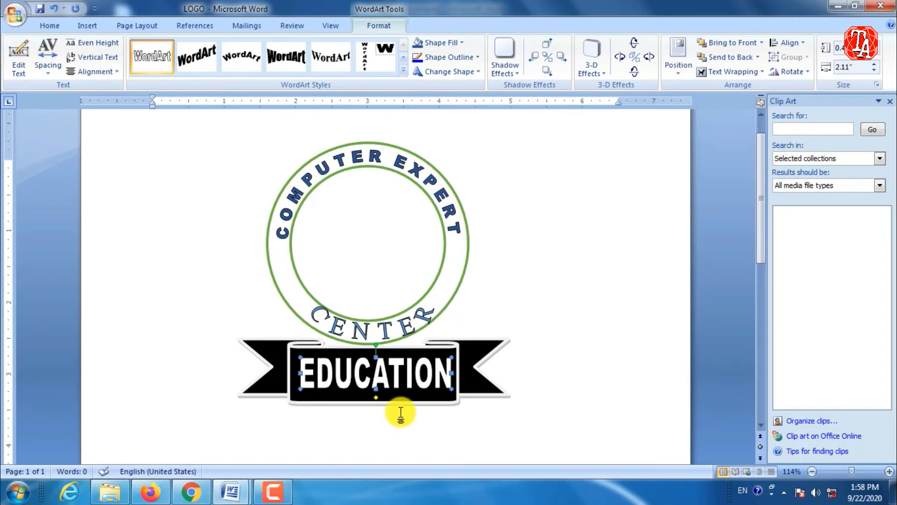
{"action": "key", "text": "ctrl+Left"}
{"action": "key", "text": "ctrl+Left"}
{"action": "key", "text": "ctrl+Left"}
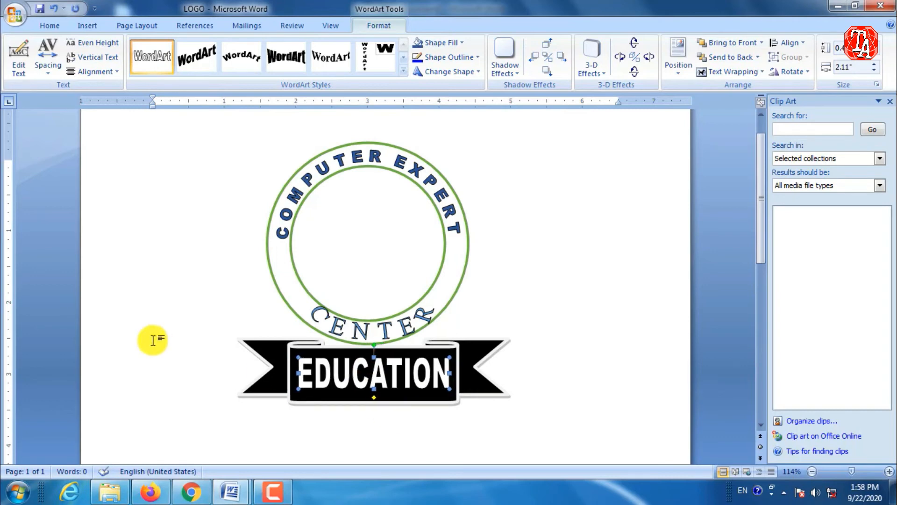
{"action": "left_click", "coordinate": [594, 222]}
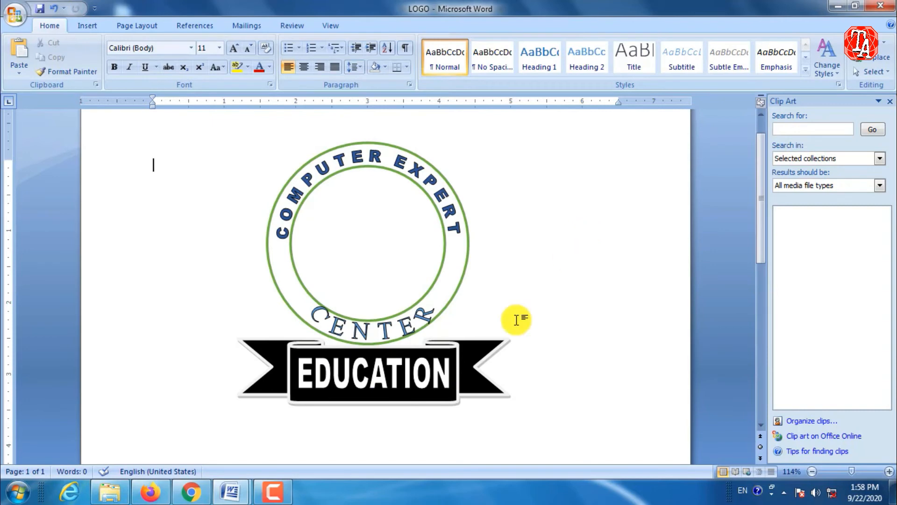
Fill the EDUCATION WordArt with a very light grey shade from the white theme colours.
{"action": "left_click", "coordinate": [380, 378]}
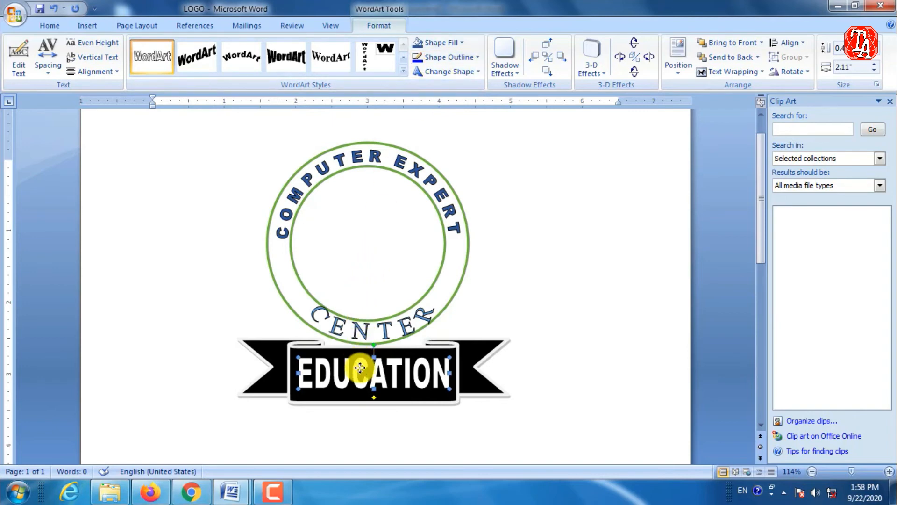
{"action": "left_click", "coordinate": [464, 43]}
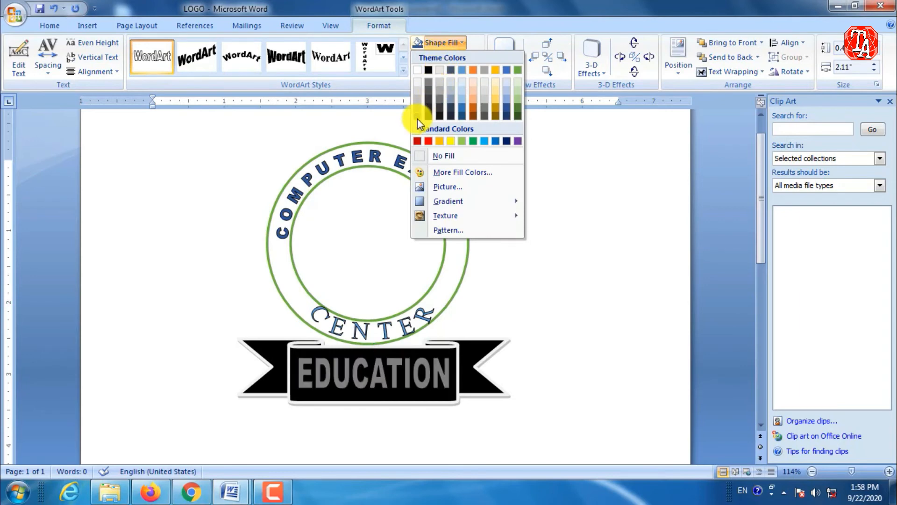
{"action": "left_click", "coordinate": [419, 89]}
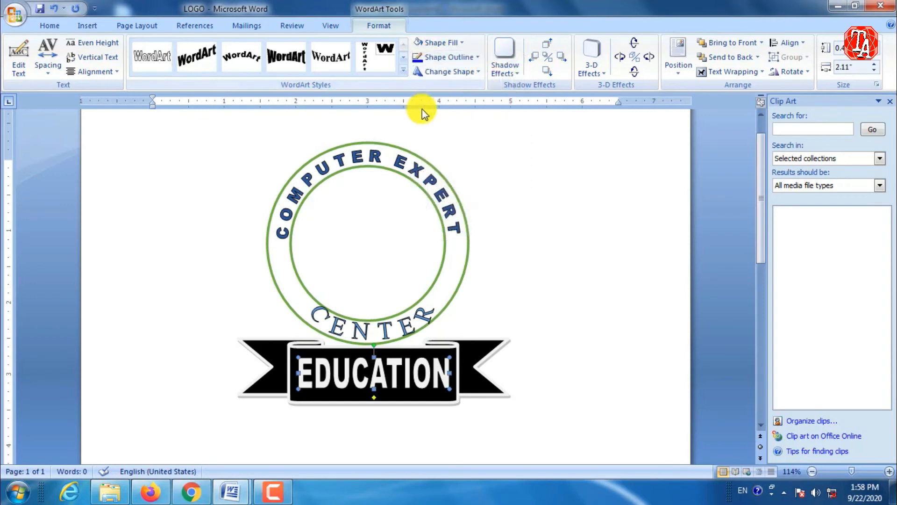
{"action": "left_click", "coordinate": [528, 178]}
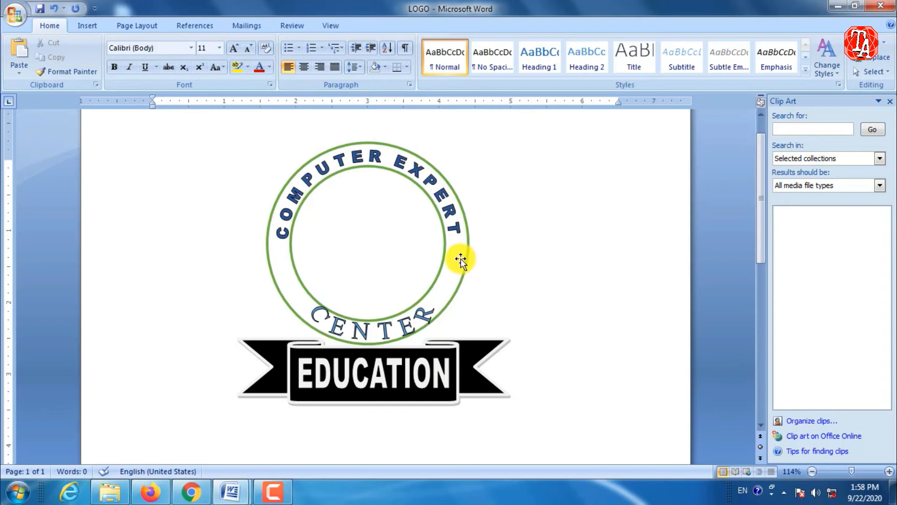
Open the Clip Organizer from Clip Art and expand the Office Collections.
{"action": "left_click", "coordinate": [85, 29]}
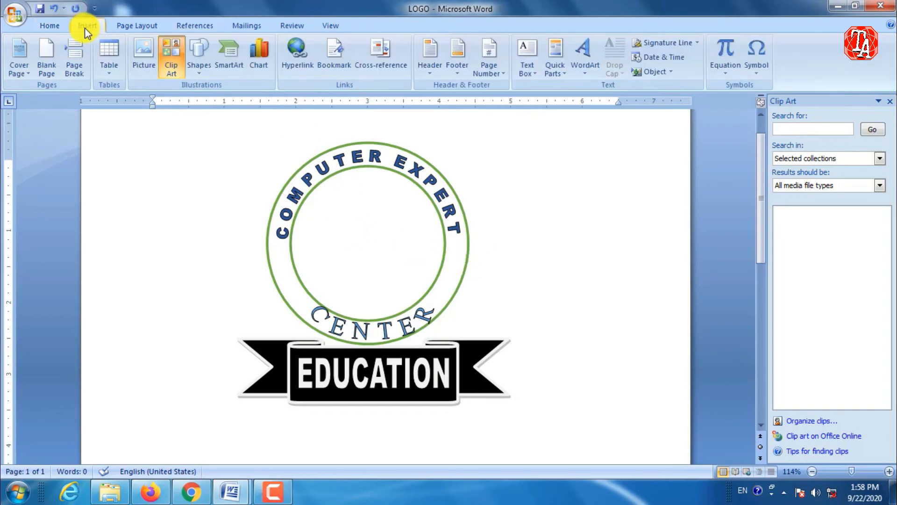
{"action": "left_click", "coordinate": [173, 65]}
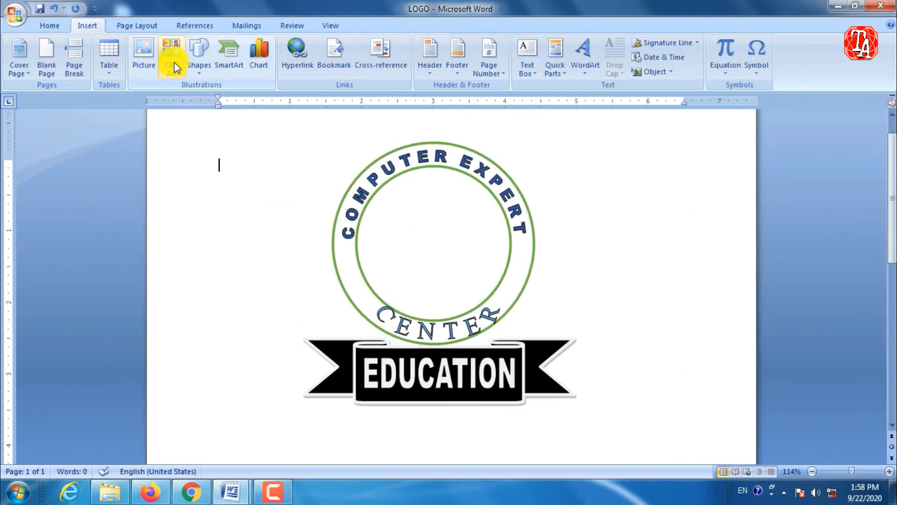
{"action": "left_click", "coordinate": [173, 67]}
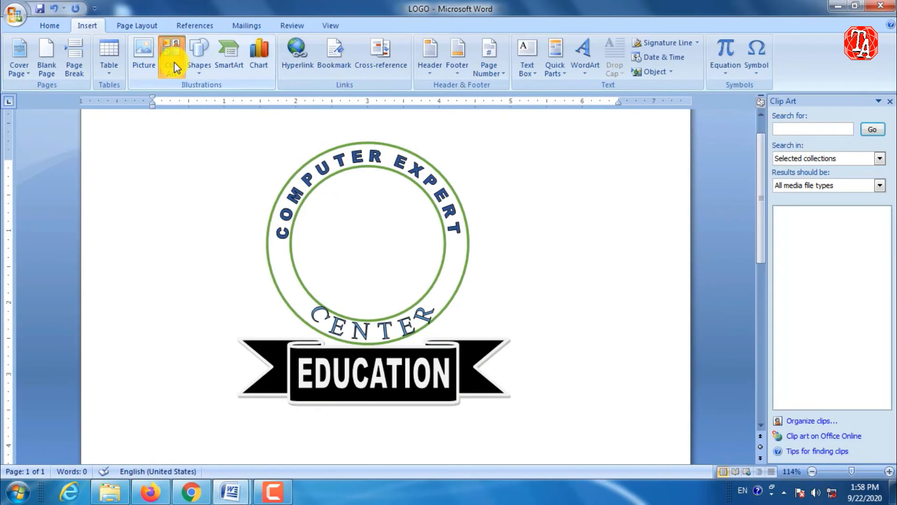
{"action": "left_click", "coordinate": [814, 424]}
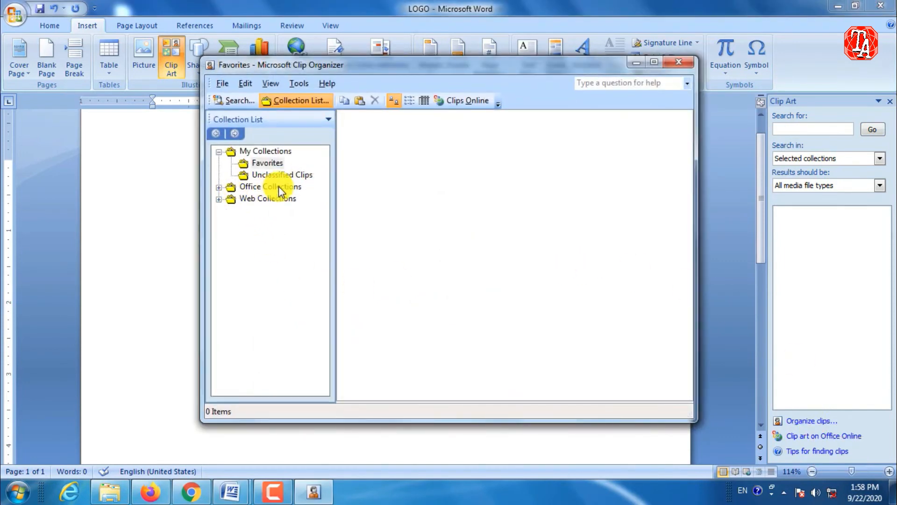
{"action": "left_click", "coordinate": [217, 189]}
{"action": "left_click", "coordinate": [218, 189]}
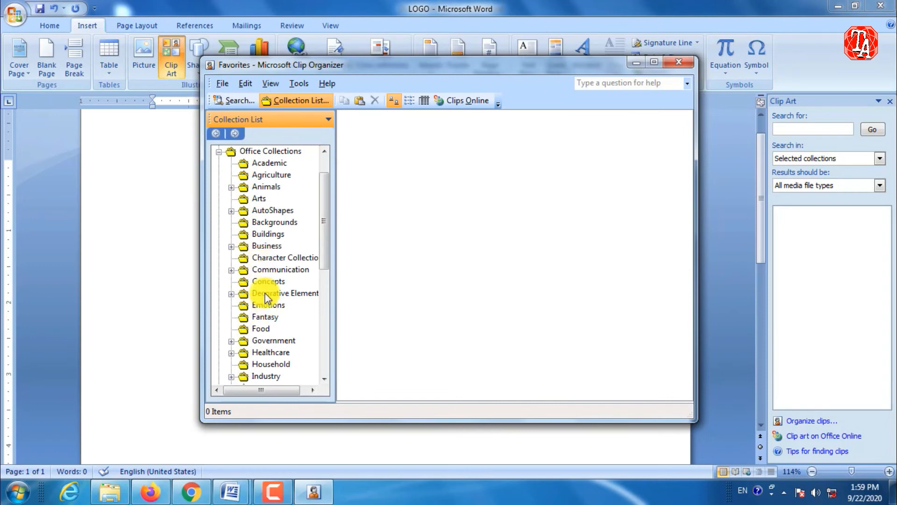
Browse the Office Collections and copy the clip of a woman at a computer from the Business collection.
{"action": "left_click", "coordinate": [267, 244]}
{"action": "left_click", "coordinate": [264, 270]}
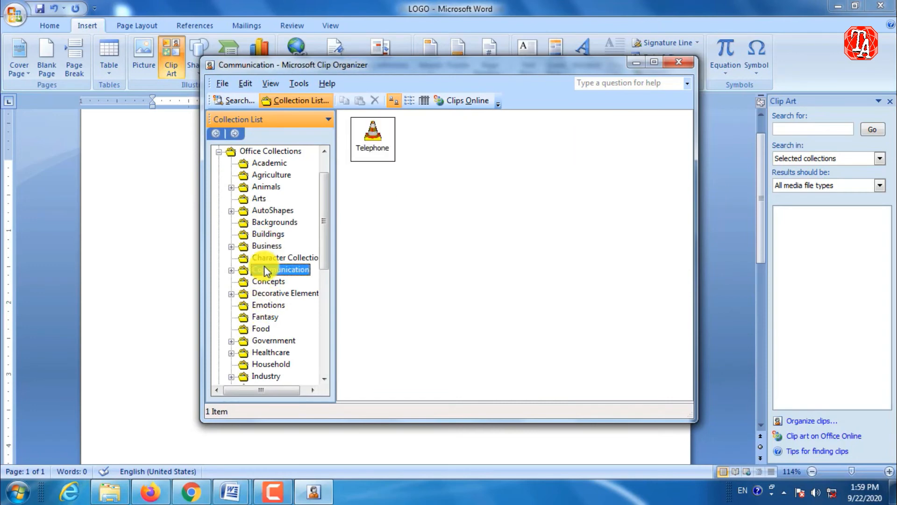
{"action": "left_click", "coordinate": [267, 235]}
{"action": "left_click", "coordinate": [267, 256]}
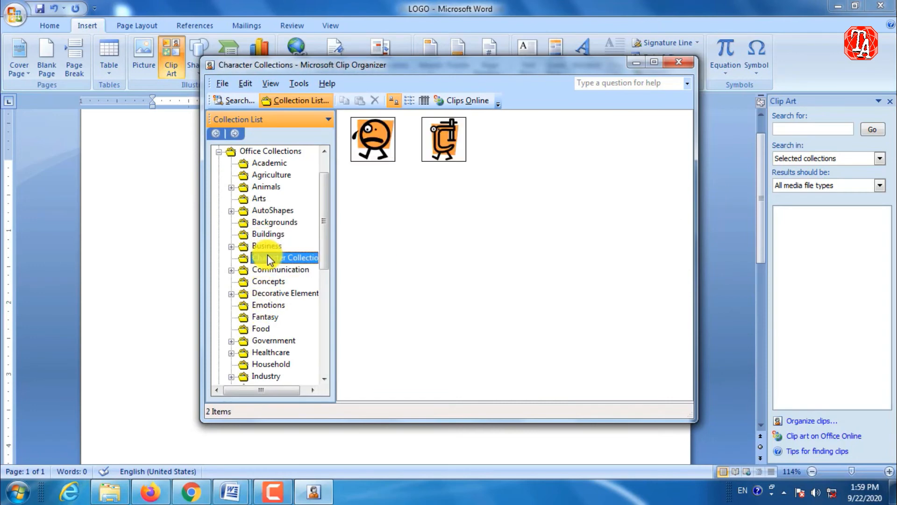
{"action": "left_click", "coordinate": [267, 246]}
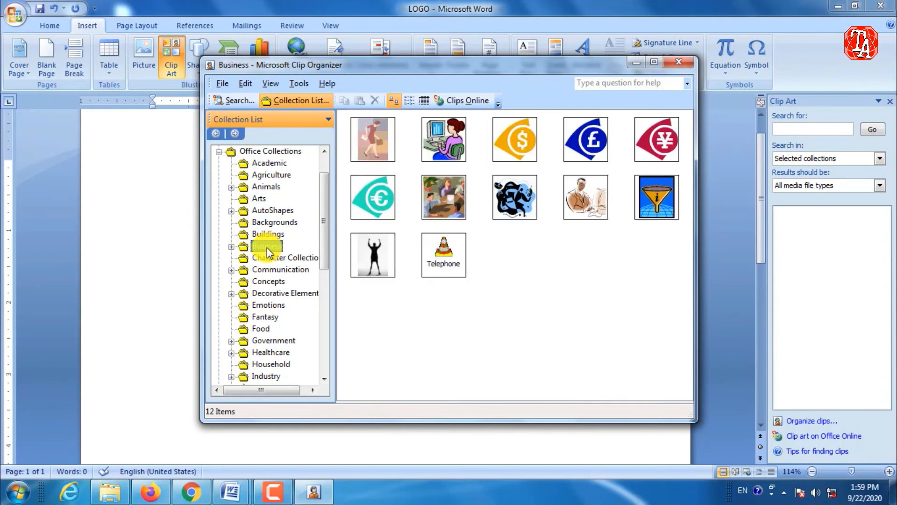
{"action": "mouse_move", "coordinate": [464, 157]}
{"action": "left_click", "coordinate": [445, 144]}
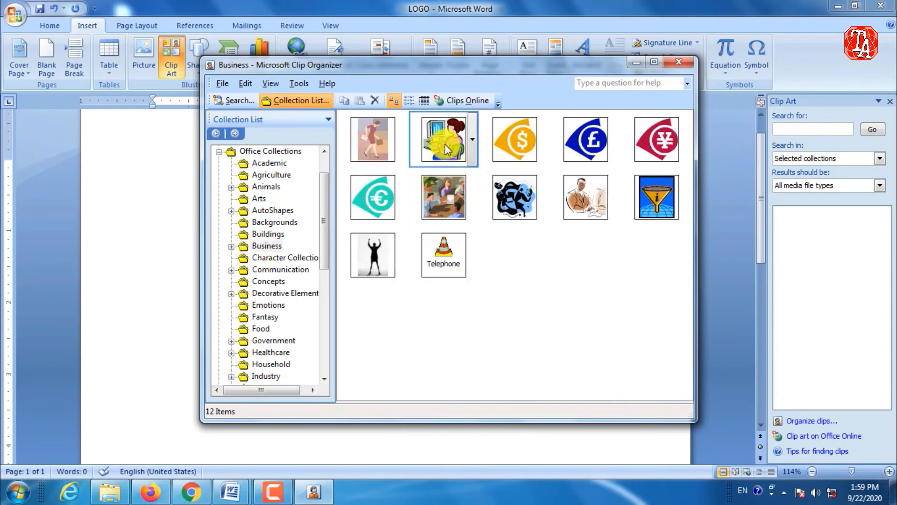
{"action": "right_click", "coordinate": [445, 144]}
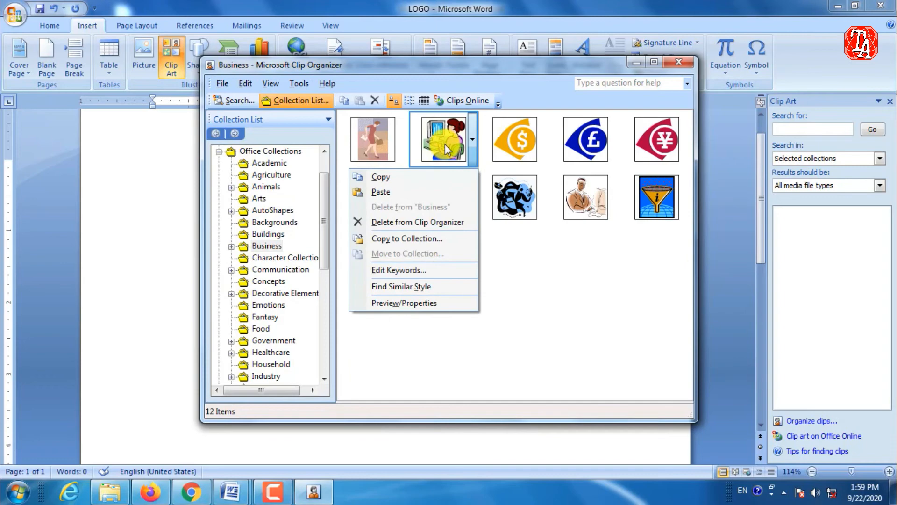
{"action": "left_click", "coordinate": [411, 179]}
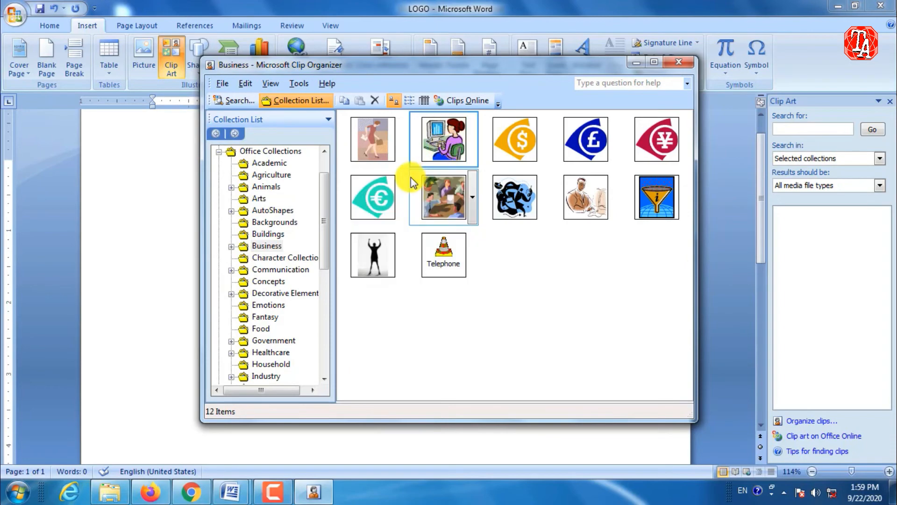
Paste the copied clip into the LOGO document and close the Clip Organizer, keeping the clip on the clipboard.
{"action": "left_click", "coordinate": [636, 63]}
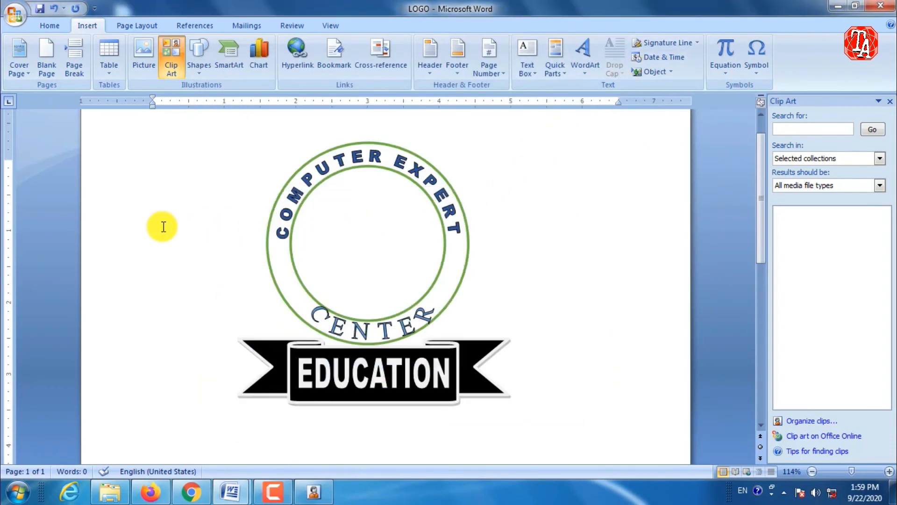
{"action": "key", "text": "ctrl+v"}
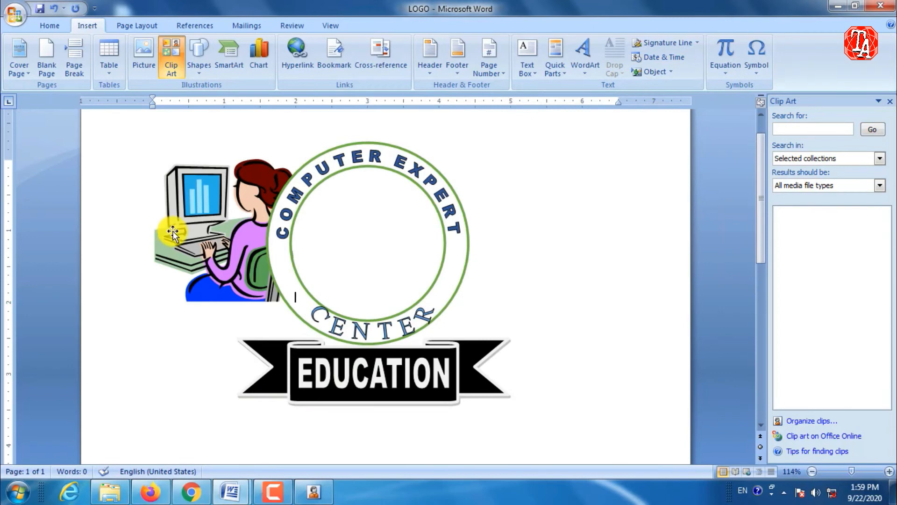
{"action": "right_click", "coordinate": [314, 492]}
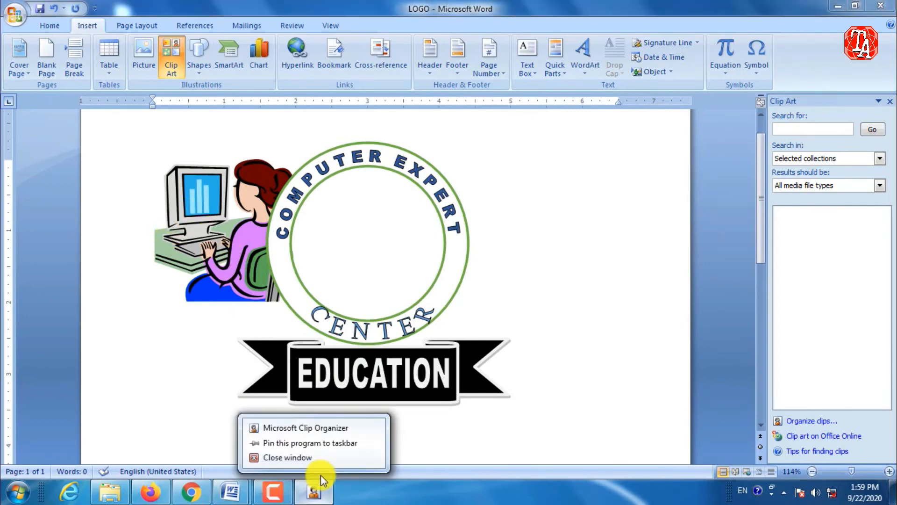
{"action": "left_click", "coordinate": [318, 462]}
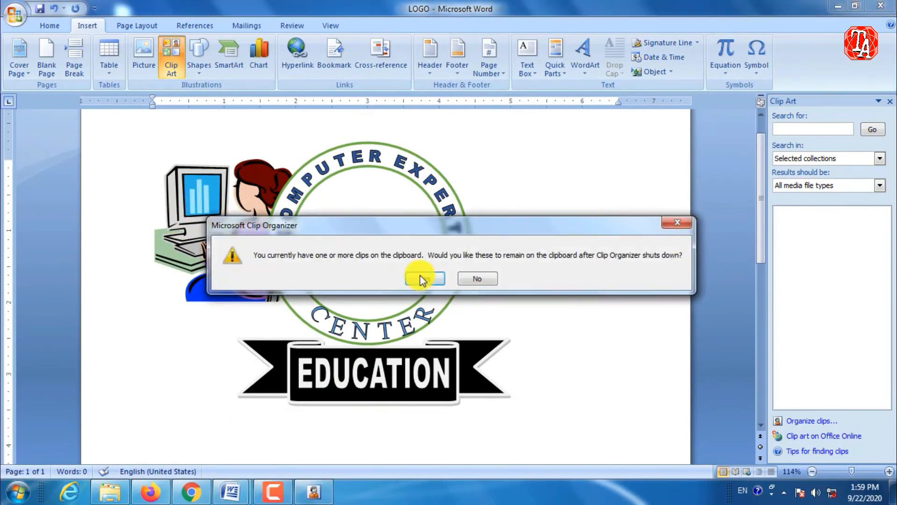
{"action": "left_click", "coordinate": [423, 279]}
Try to move the pasted clip art into the green ring.
{"action": "left_click", "coordinate": [220, 220]}
{"action": "left_click_drag", "start_coordinate": [220, 220], "coordinate": [285, 225]}
{"action": "double_click", "coordinate": [230, 212]}
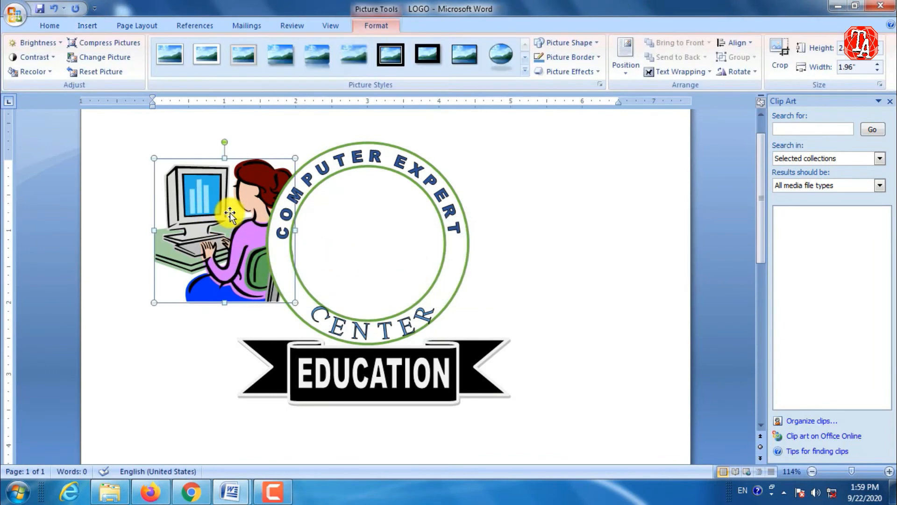
{"action": "left_click_drag", "start_coordinate": [230, 212], "coordinate": [369, 204]}
{"action": "left_click_drag", "start_coordinate": [208, 225], "coordinate": [284, 225]}
{"action": "mouse_move", "coordinate": [200, 220]}
{"action": "left_mouse_down"}
{"action": "mouse_move", "coordinate": [385, 226]}
{"action": "mouse_move", "coordinate": [205, 226]}
{"action": "left_mouse_up"}
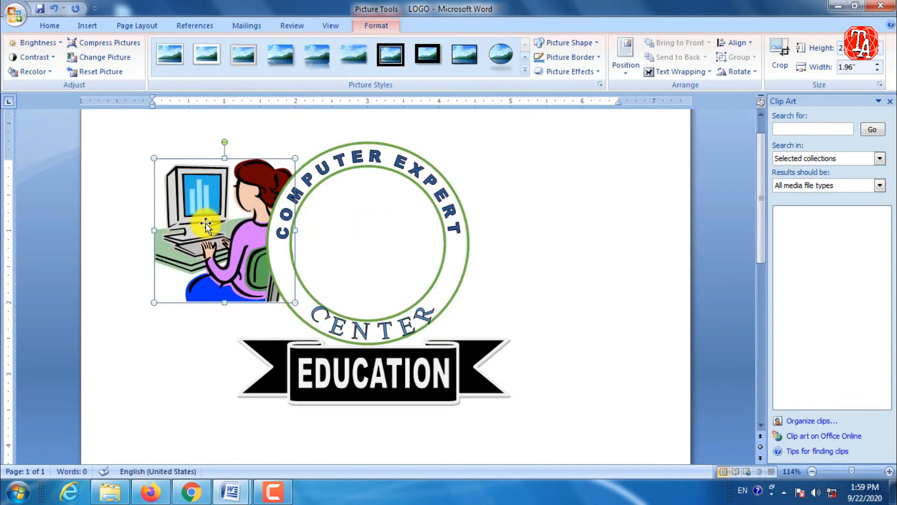
Set the clip art's text wrapping to In Front of Text and move it into the green ring.
{"action": "left_click", "coordinate": [697, 74]}
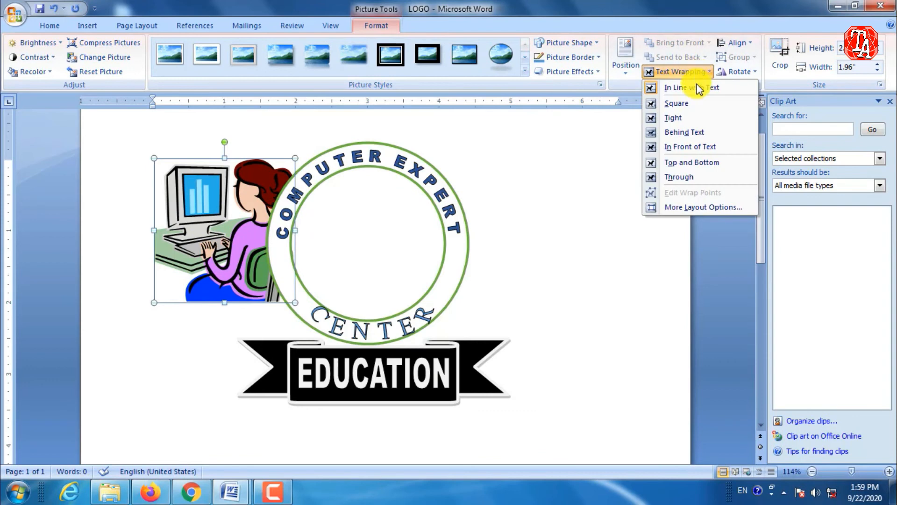
{"action": "left_click", "coordinate": [688, 150]}
{"action": "left_click_drag", "start_coordinate": [190, 234], "coordinate": [333, 238]}
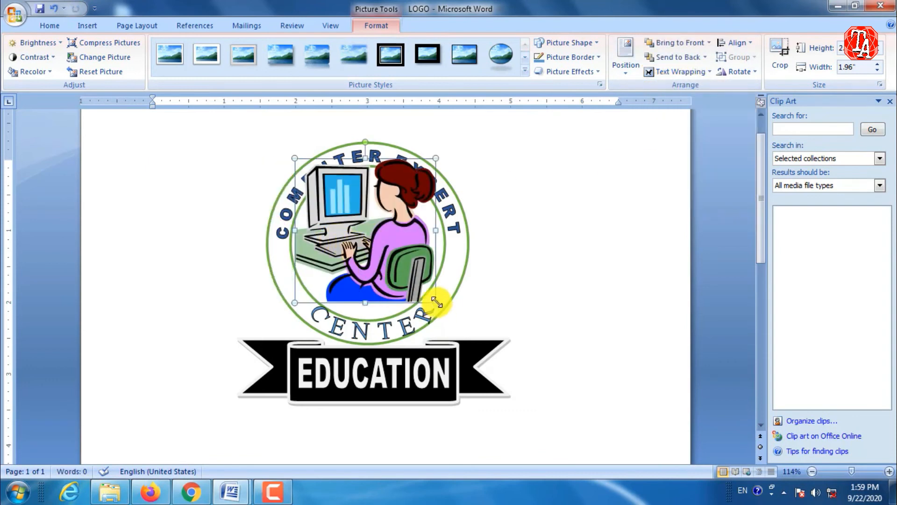
Shrink the clip art to about 1.6 inches wide and centre it inside the ring's inner circle.
{"action": "left_click_drag", "start_coordinate": [436, 302], "coordinate": [393, 265]}
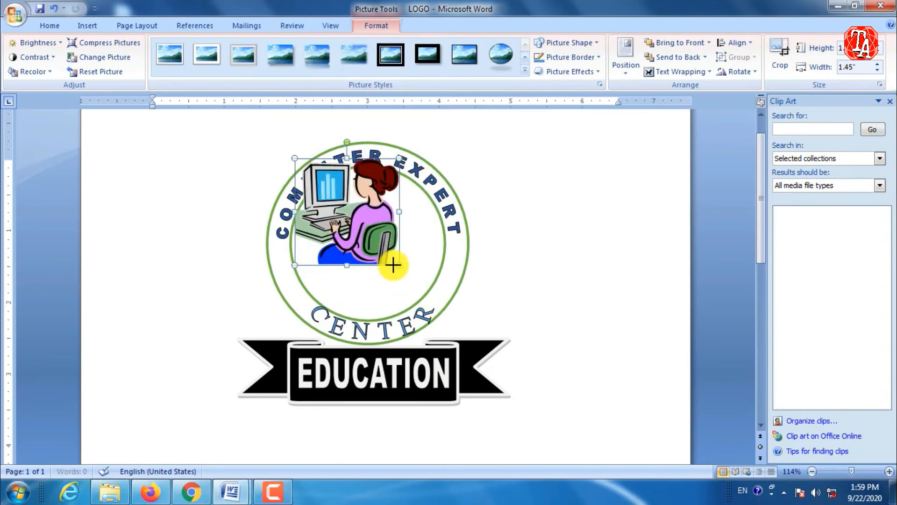
{"action": "left_click_drag", "start_coordinate": [351, 200], "coordinate": [364, 222]}
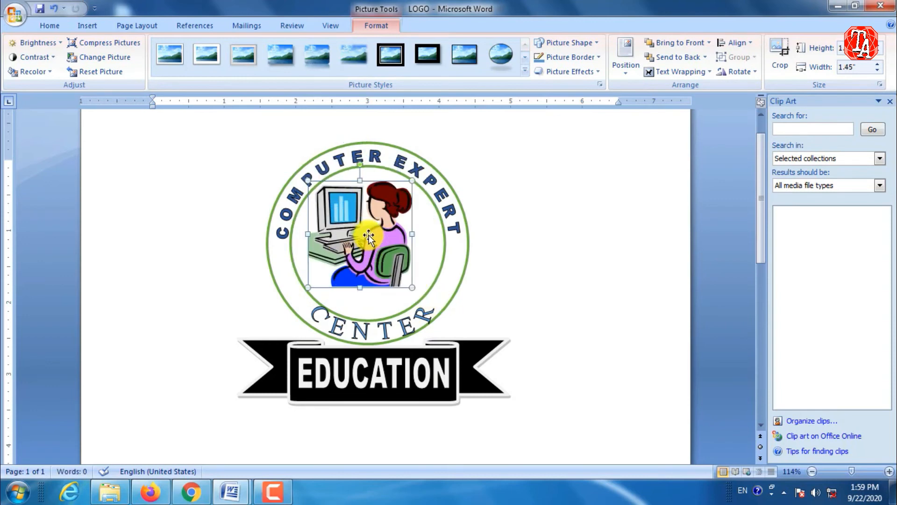
{"action": "left_click_drag", "start_coordinate": [412, 287], "coordinate": [422, 298]}
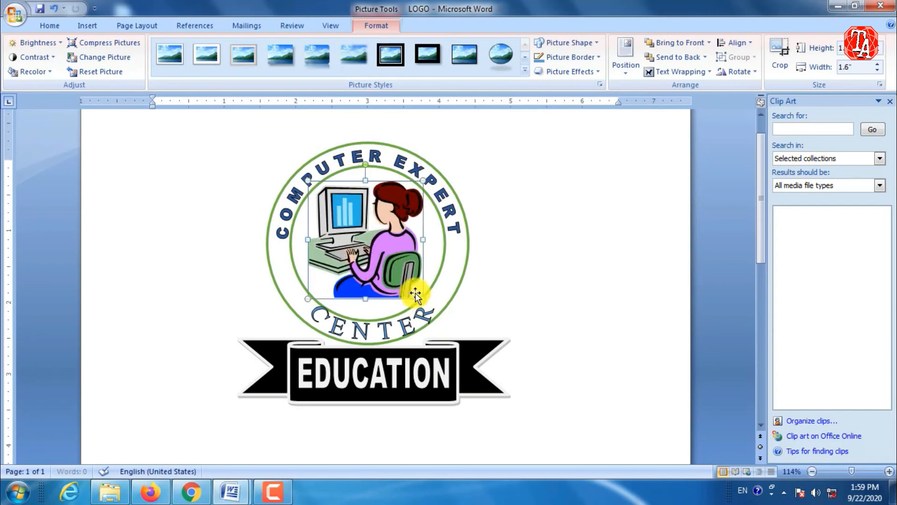
{"action": "left_click", "coordinate": [528, 229]}
{"action": "left_click", "coordinate": [380, 243]}
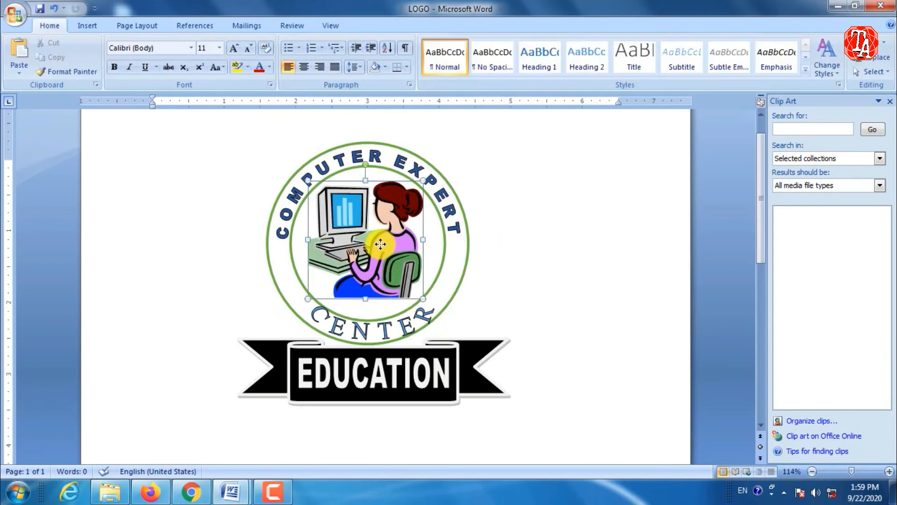
{"action": "left_click", "coordinate": [514, 209]}
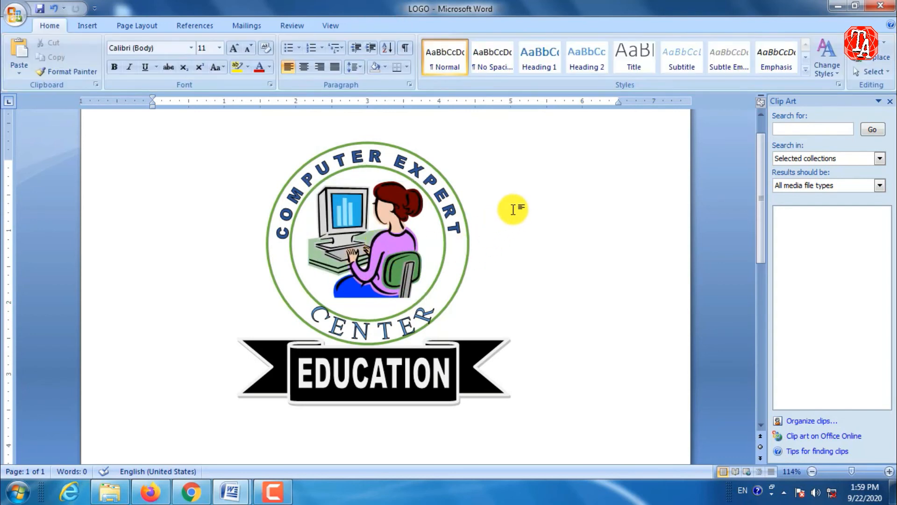
Apply the picture style with a soft drop shadow and no border to the clip art.
{"action": "left_click", "coordinate": [376, 236]}
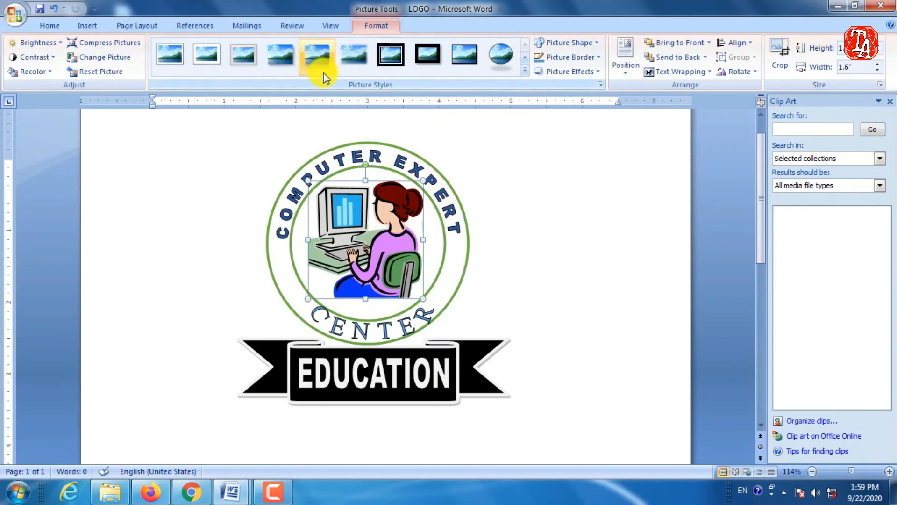
{"action": "left_click", "coordinate": [525, 73]}
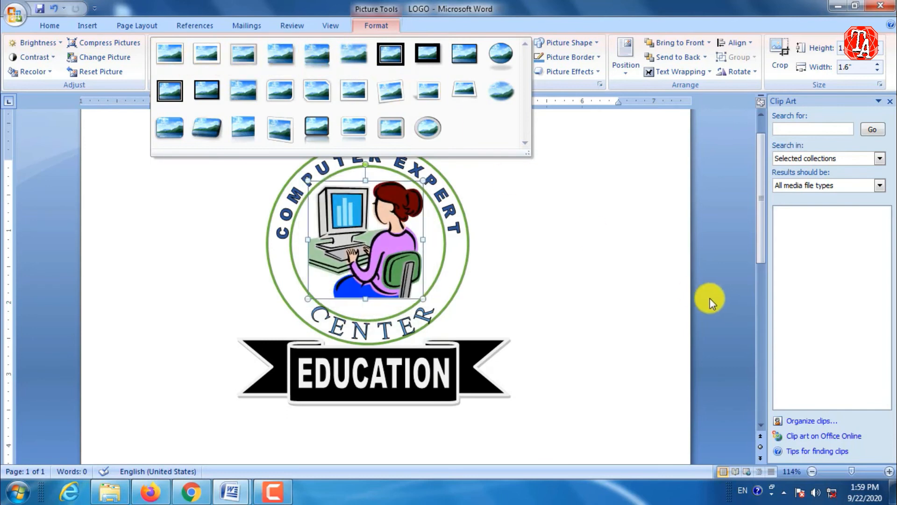
{"action": "left_click", "coordinate": [282, 53]}
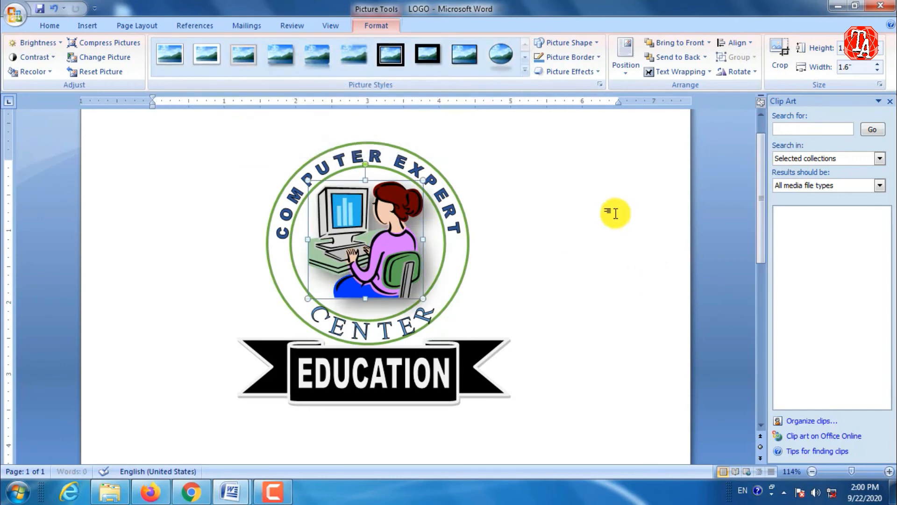
{"action": "left_click", "coordinate": [608, 210]}
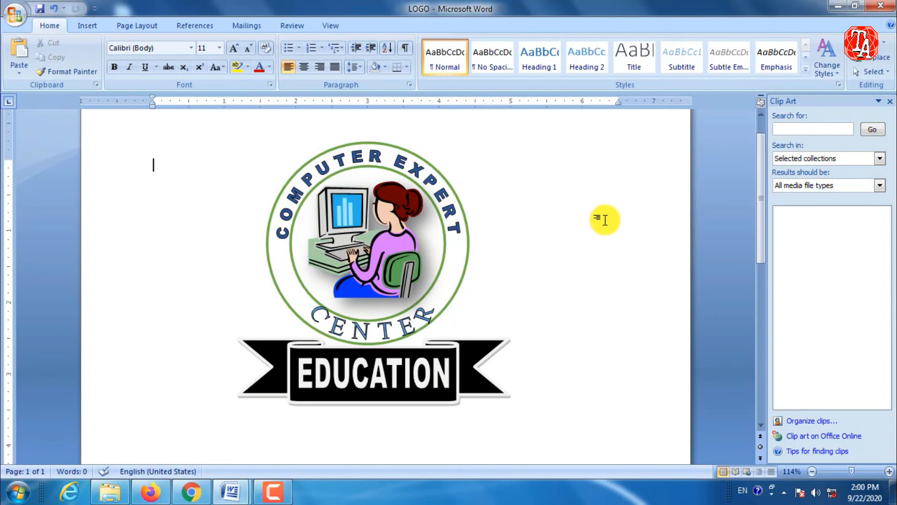
Draw a five-pointed star about 0.27 by 0.28 inches on the ring's band below the first C of COMPUTER.
{"action": "left_click", "coordinate": [88, 27]}
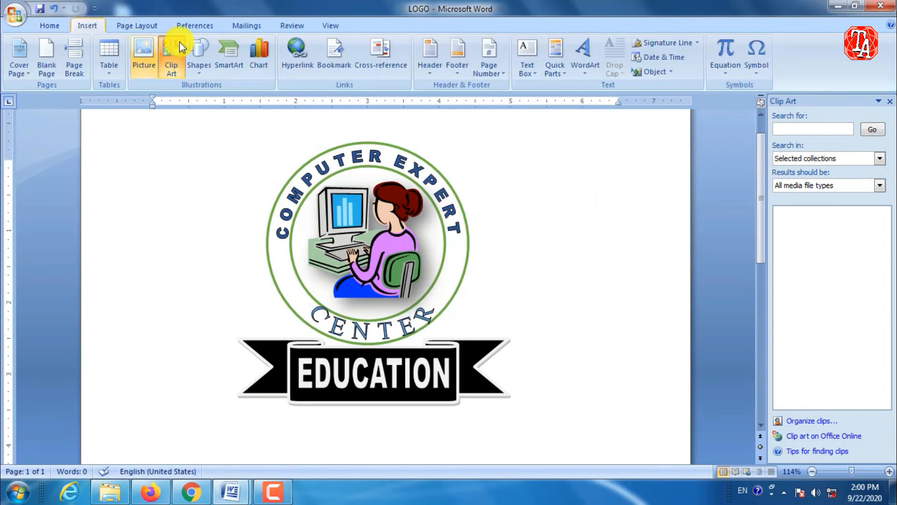
{"action": "left_click", "coordinate": [198, 73]}
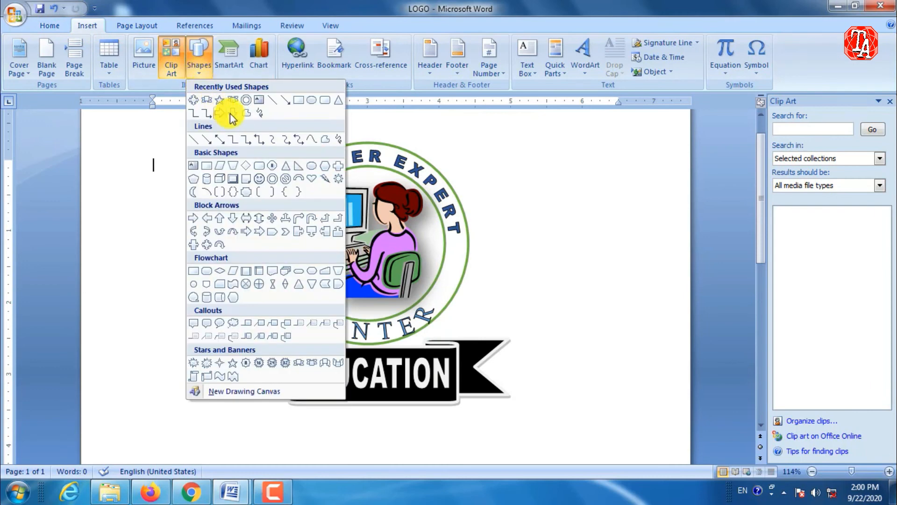
{"action": "left_click", "coordinate": [222, 103]}
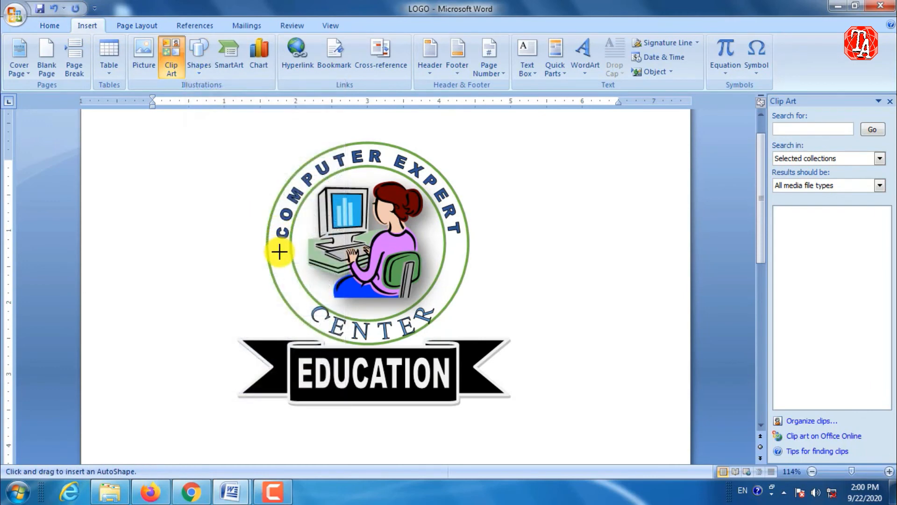
{"action": "mouse_move", "coordinate": [277, 257]}
{"action": "left_mouse_down"}
{"action": "mouse_move", "coordinate": [288, 280]}
{"action": "mouse_move", "coordinate": [281, 276]}
{"action": "left_mouse_up"}
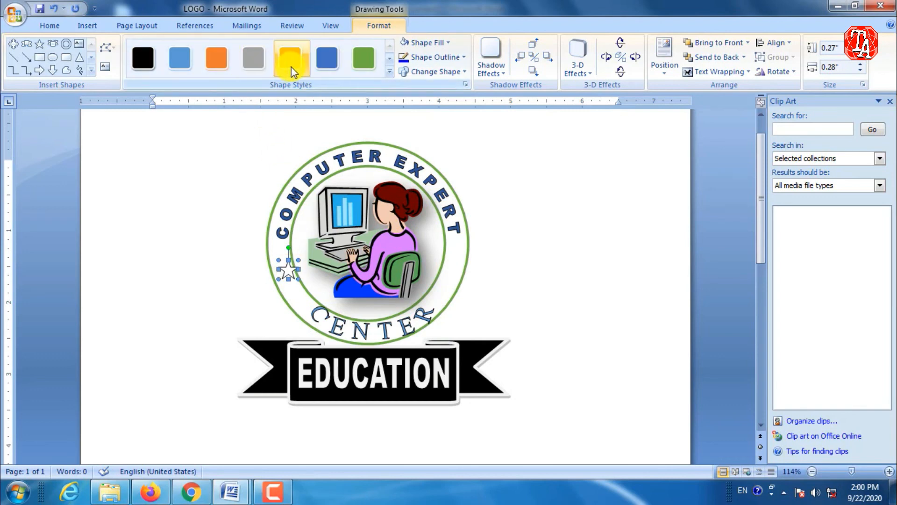
Apply the dark orange horizontal-gradient shape style to the star.
{"action": "left_click", "coordinate": [389, 72]}
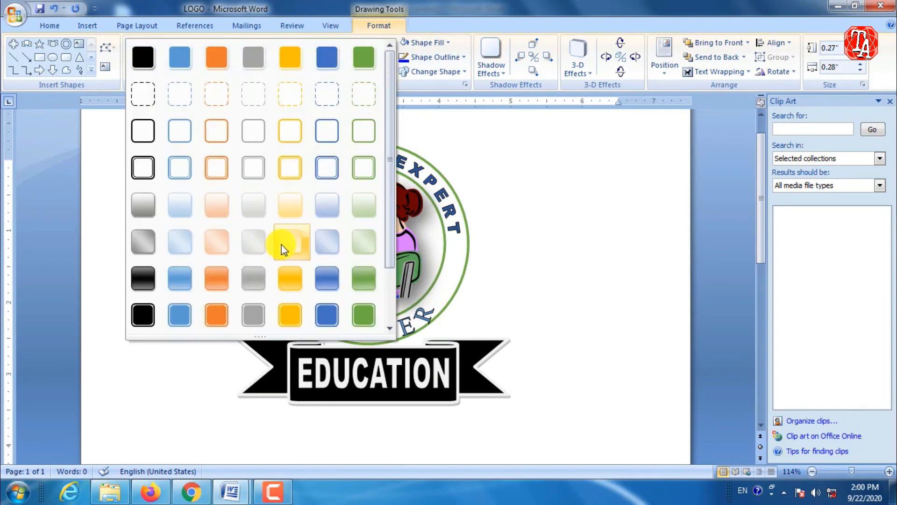
{"action": "left_click", "coordinate": [219, 244]}
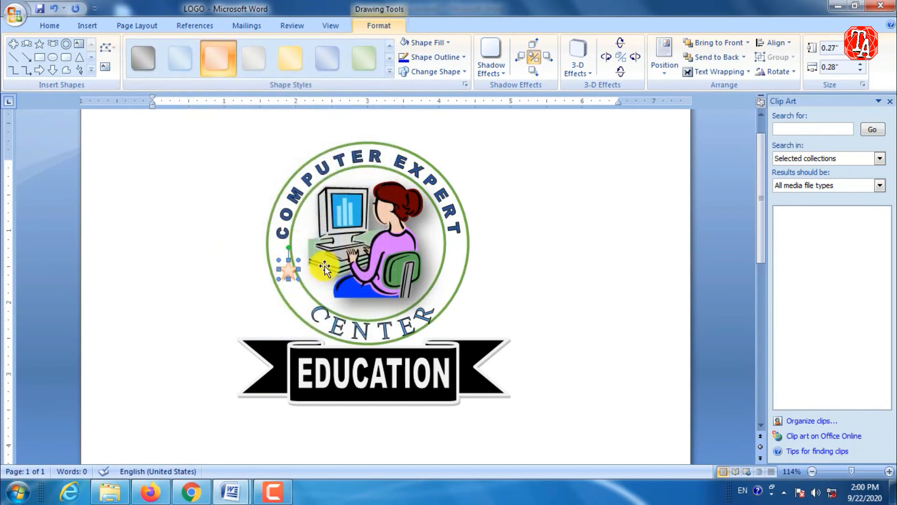
{"action": "left_click", "coordinate": [390, 72]}
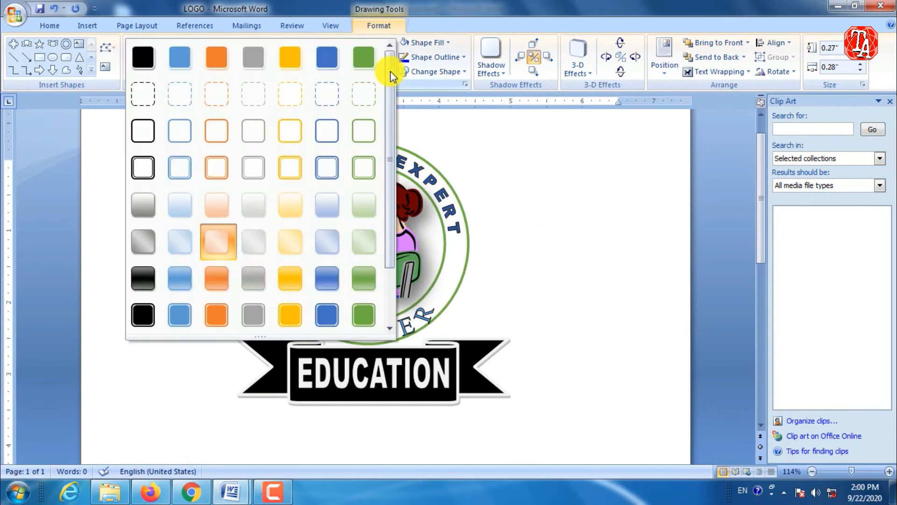
{"action": "left_click", "coordinate": [218, 280]}
{"action": "left_click", "coordinate": [522, 223]}
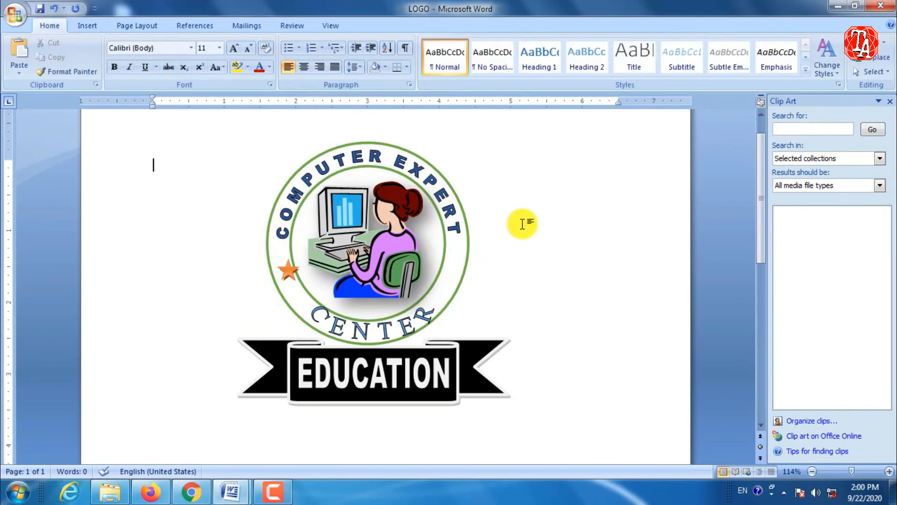
Nudge the star slightly left so it sits midway between the ring's two circles.
{"action": "left_click", "coordinate": [286, 268]}
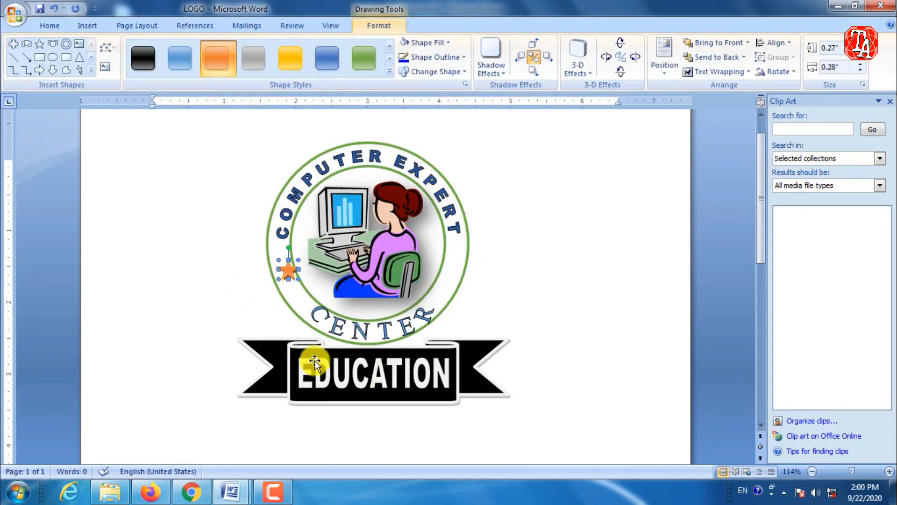
{"action": "key", "text": "ctrl+Left"}
{"action": "key", "text": "ctrl+Left"}
{"action": "key", "text": "ctrl+Left"}
{"action": "key", "text": "ctrl+Left"}
{"action": "key", "text": "ctrl+Left"}
{"action": "key", "text": "ctrl+Left"}
{"action": "key", "text": "ctrl+Left"}
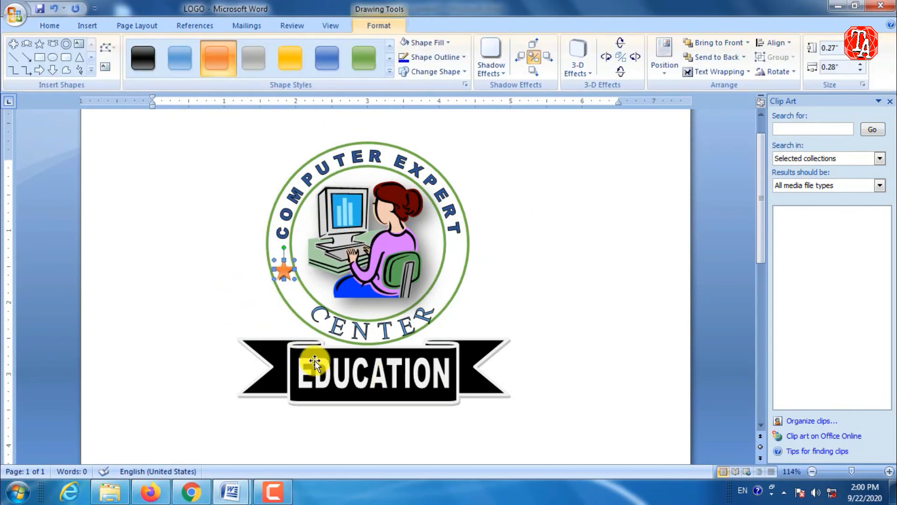
{"action": "key", "text": "ctrl+Left"}
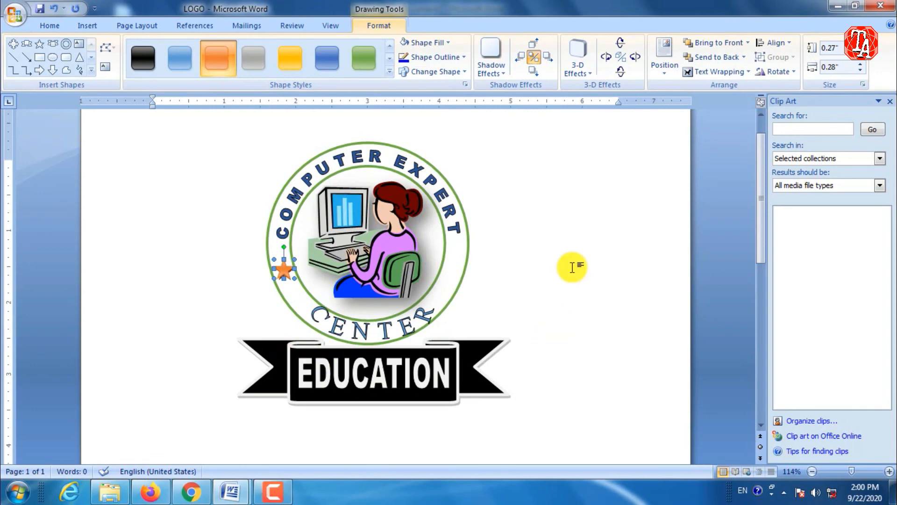
{"action": "left_click", "coordinate": [559, 225]}
Duplicate the orange star and place the copy on the ring's right side below the T of EXPERT.
{"action": "left_click", "coordinate": [283, 271]}
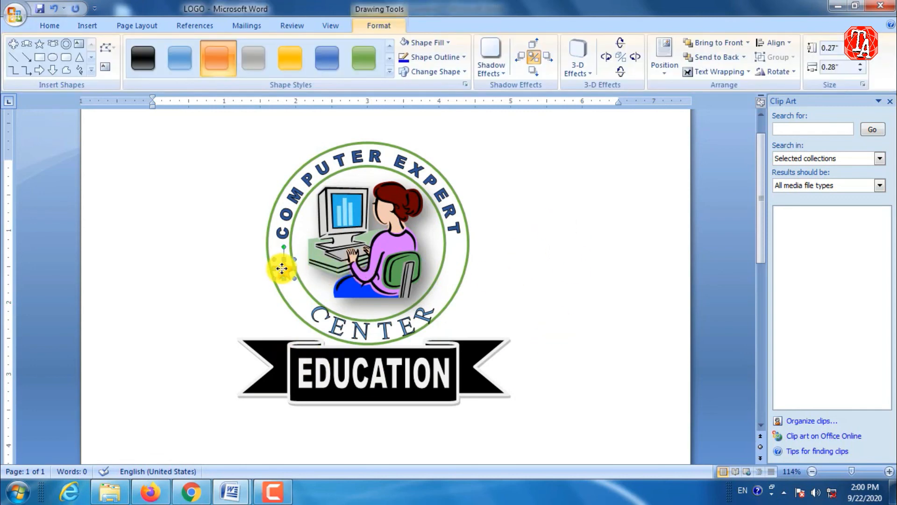
{"action": "key", "text": "ctrl+v"}
{"action": "key", "text": "Right"}
{"action": "key", "text": "Right"}
{"action": "key", "text": "Right"}
{"action": "key", "text": "Right"}
{"action": "key", "text": "Right"}
{"action": "key", "text": "Right"}
{"action": "key", "text": "Right"}
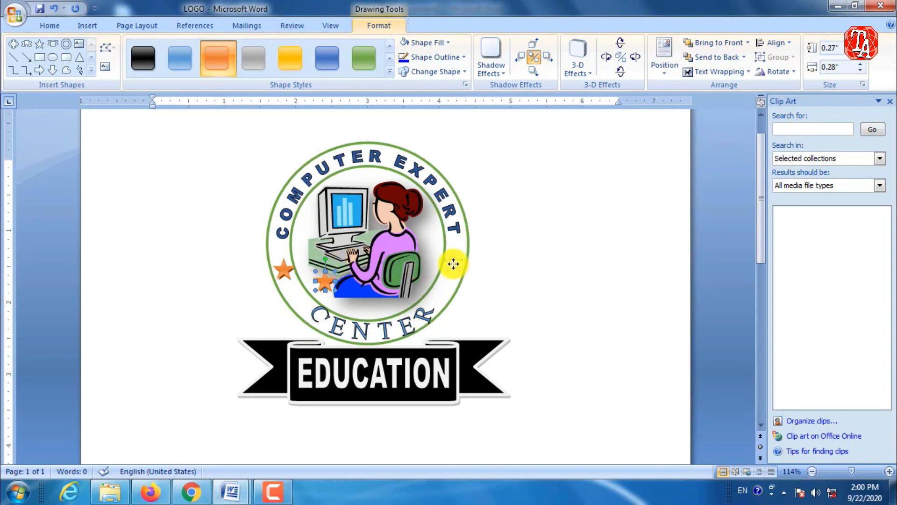
{"action": "left_click_drag", "start_coordinate": [453, 264], "coordinate": [454, 265]}
{"action": "left_click", "coordinate": [518, 243]}
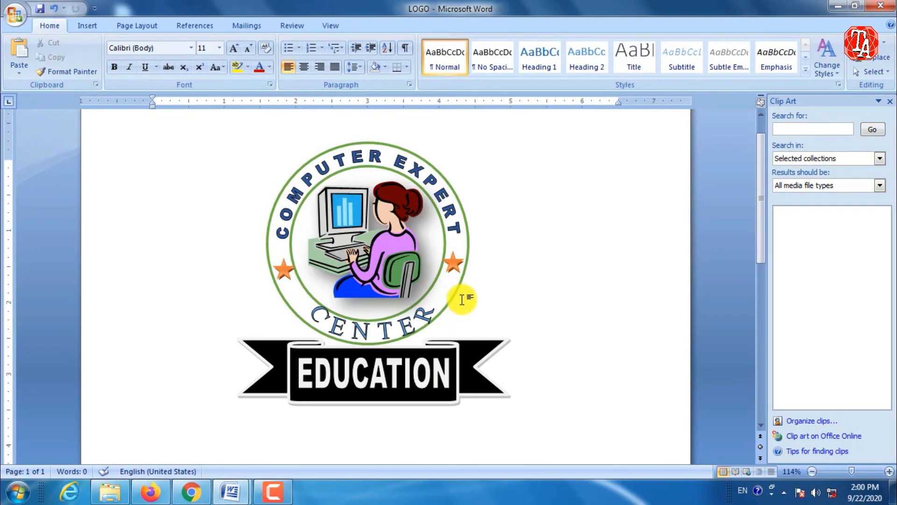
{"action": "scroll", "coordinate": [461, 299], "scroll_direction": "down", "scroll_amount": 5}
{"action": "scroll", "coordinate": [233, 243], "scroll_direction": "up", "scroll_amount": 5}
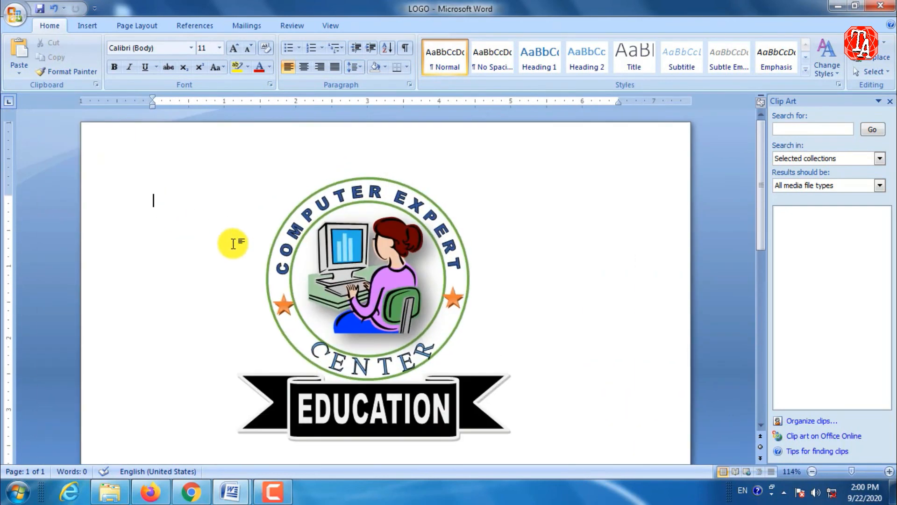
{"action": "scroll", "coordinate": [325, 269], "scroll_direction": "down", "scroll_amount": 1}
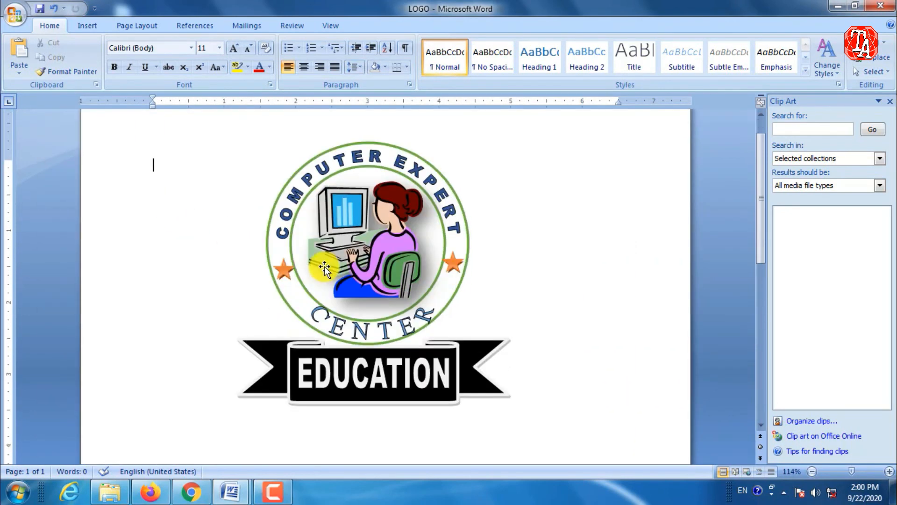